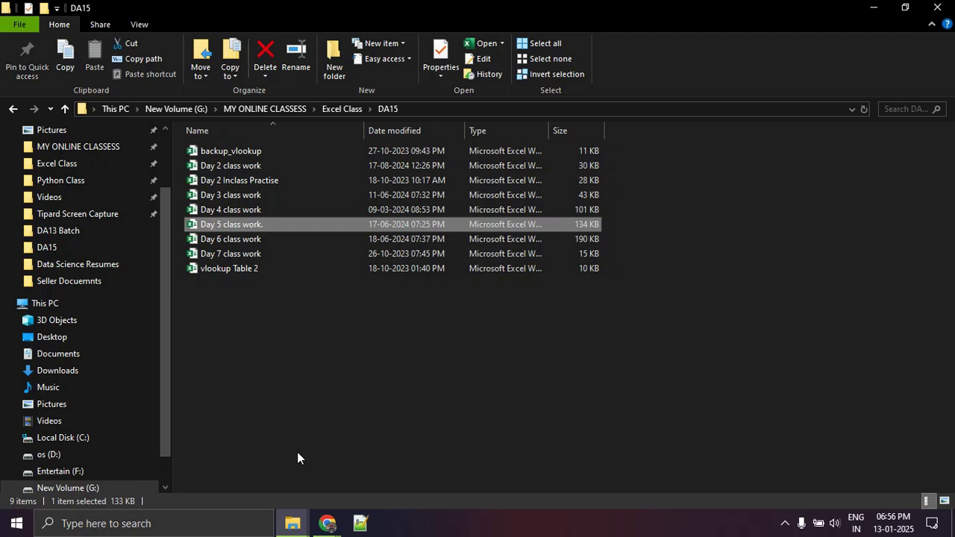
Step: Open the Day 6 class work workbook and go to its Scanario Manager sheet
double_click(264, 239)
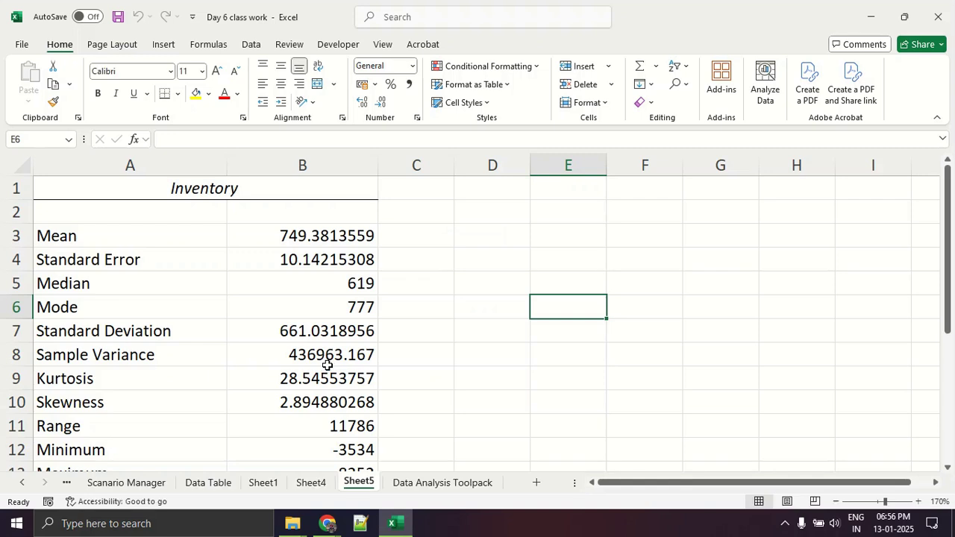
left_click(156, 483)
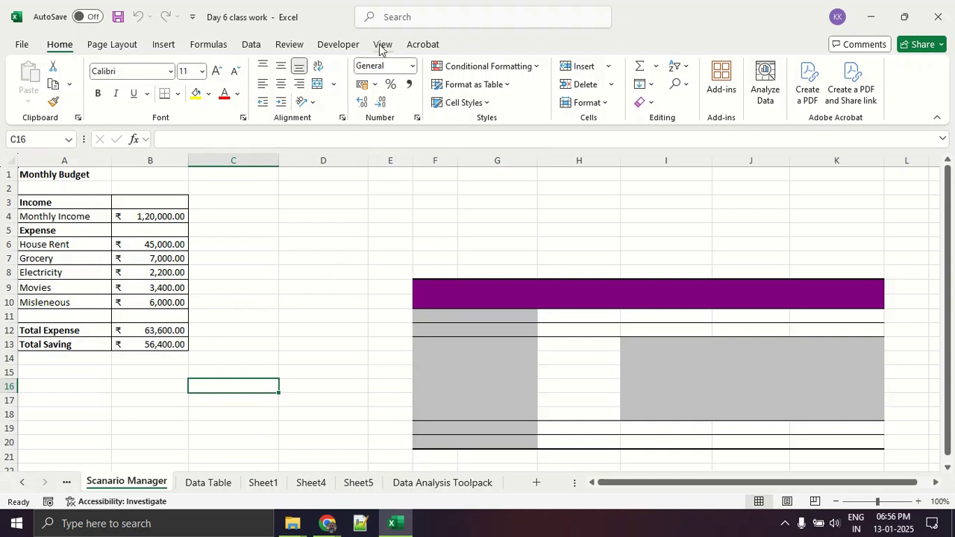
Step: Look over the available What-If Analysis tools, including Scenario Manager, without starting one
left_click(252, 45)
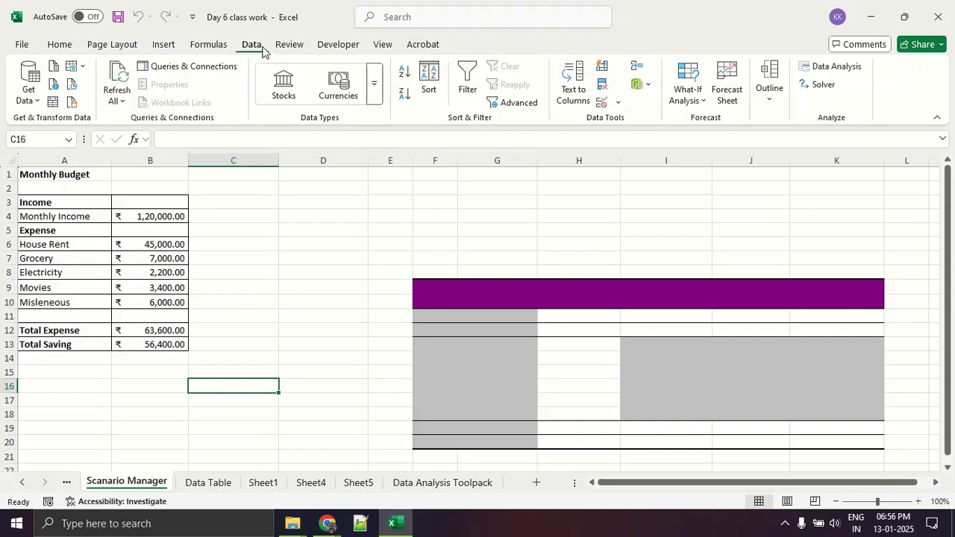
mouse_move(250, 23)
left_mouse_down()
mouse_move(218, 38)
mouse_move(283, 45)
mouse_move(248, 26)
mouse_move(279, 39)
mouse_move(433, 33)
mouse_move(698, 63)
mouse_move(656, 104)
mouse_move(712, 56)
left_mouse_up()
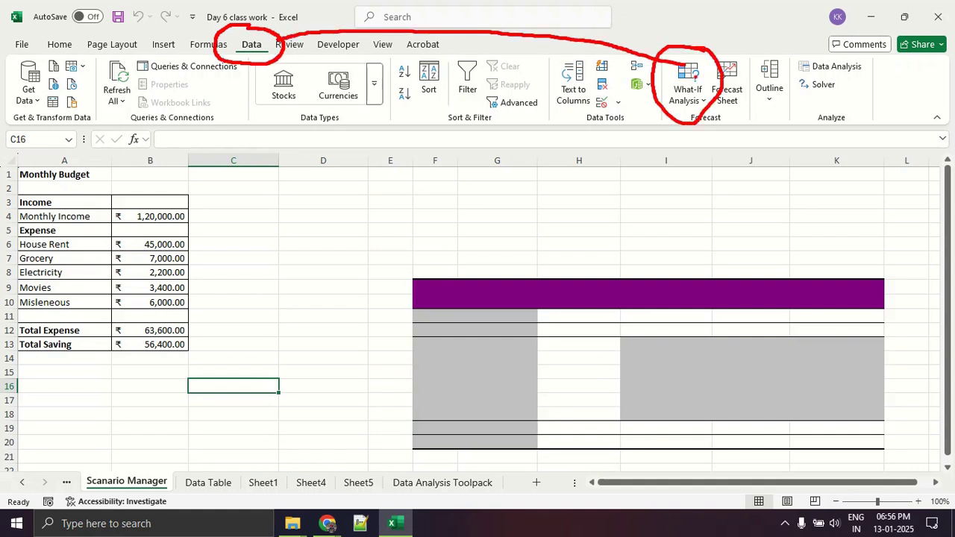
left_click(692, 93)
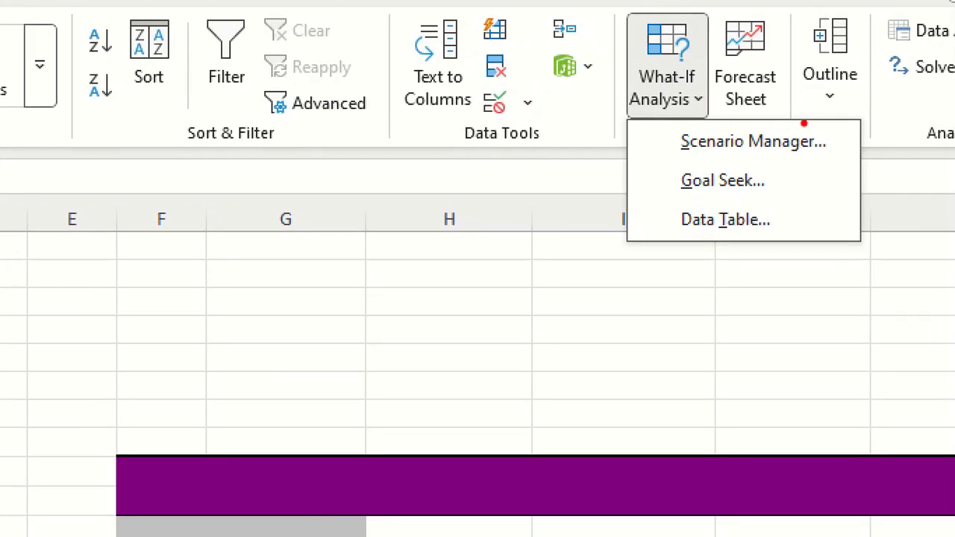
mouse_move(804, 123)
left_mouse_down()
mouse_move(676, 115)
mouse_move(751, 179)
mouse_move(859, 125)
mouse_move(805, 110)
left_mouse_up()
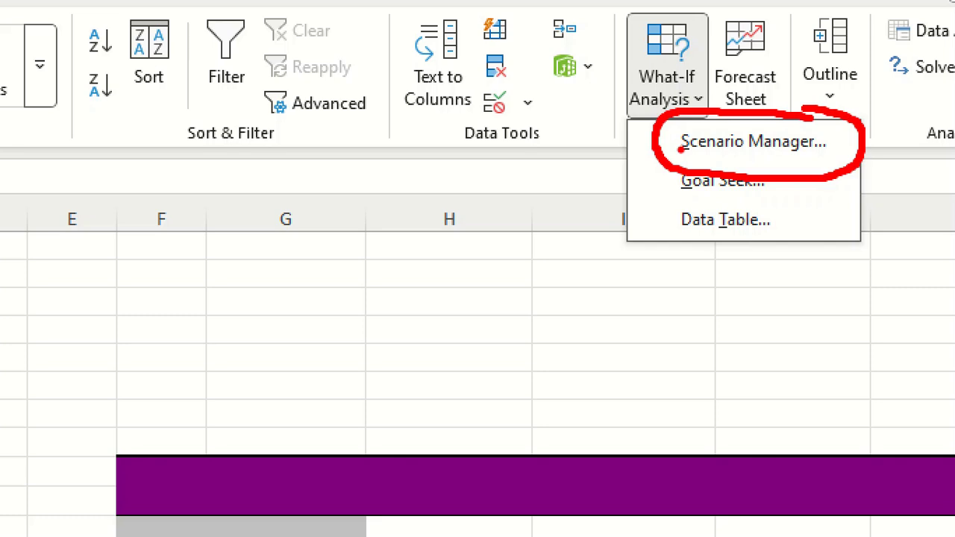
key("Escape")
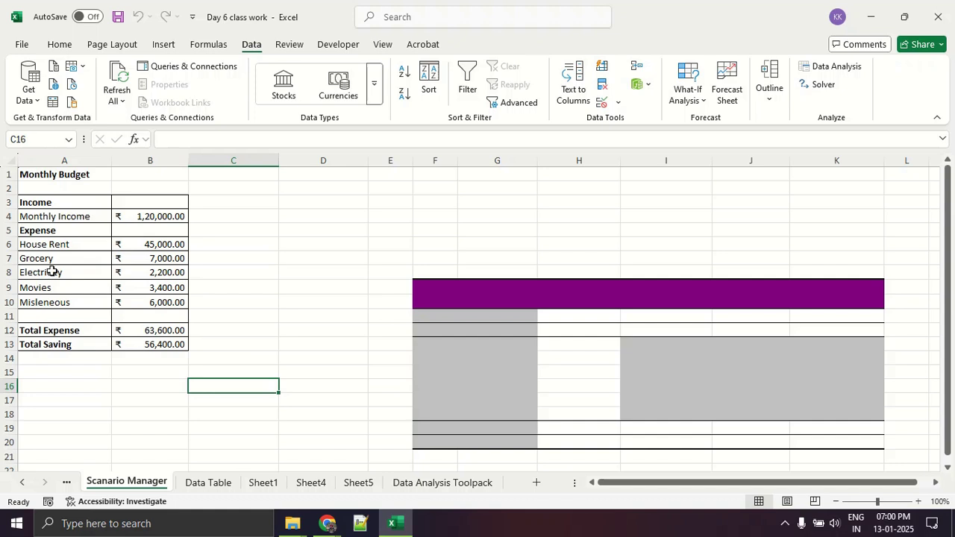
Step: Review the monthly budget's income, each expense item, the total expense and the total saving formula
left_click(76, 228)
left_click(146, 216)
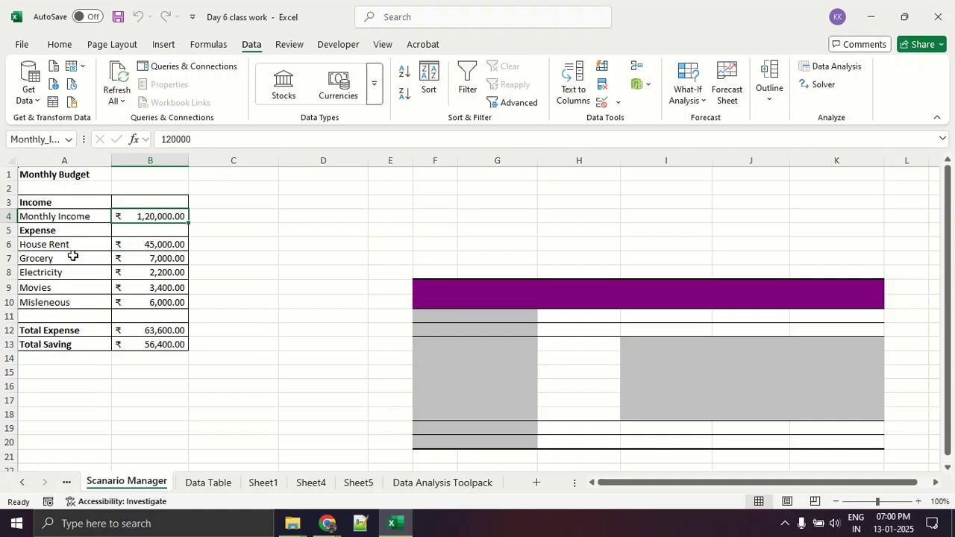
left_click(130, 346)
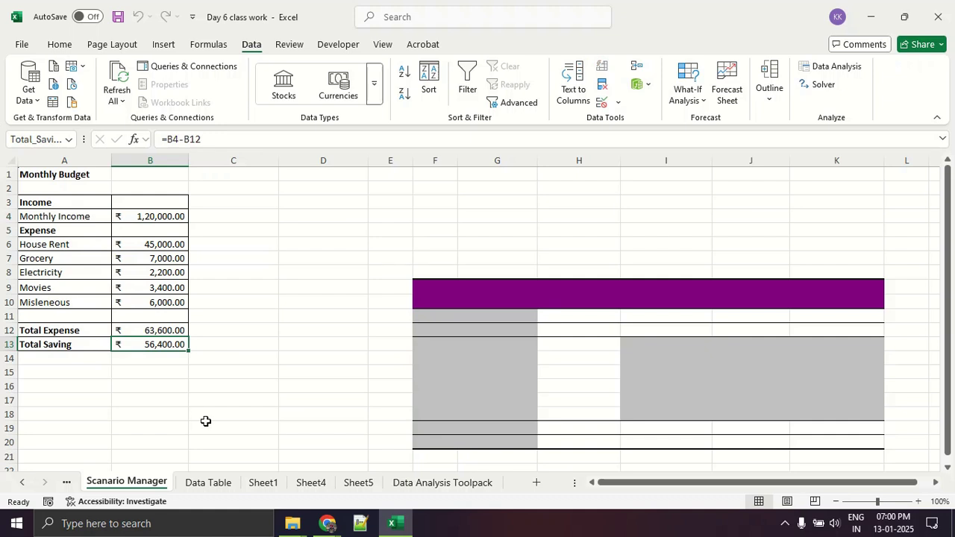
left_click(137, 217)
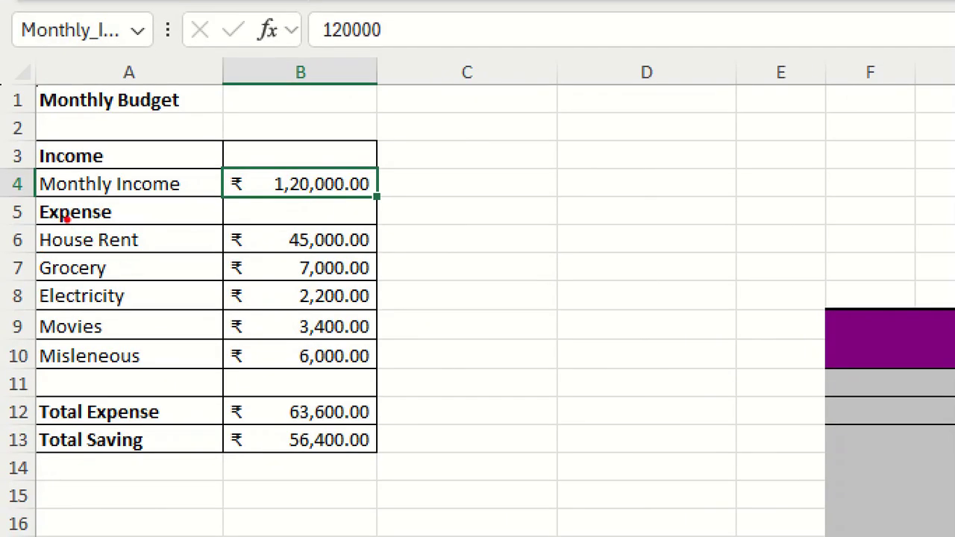
left_click_drag(27, 197, 489, 197)
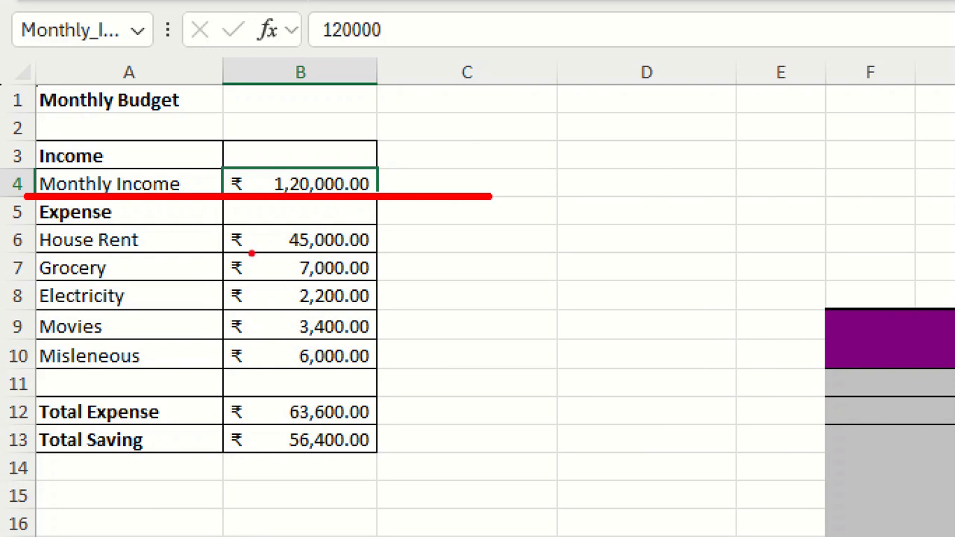
left_click_drag(33, 258, 473, 253)
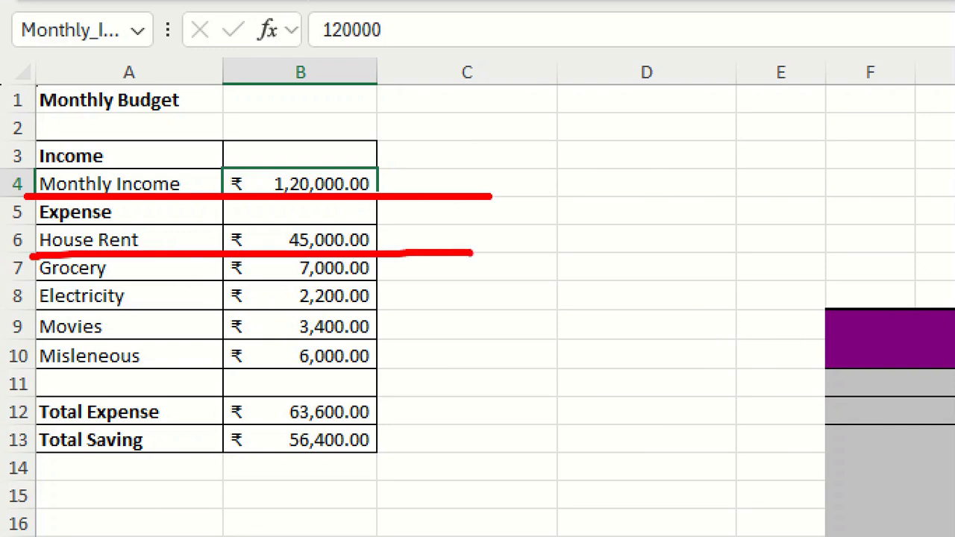
left_click_drag(28, 282, 507, 282)
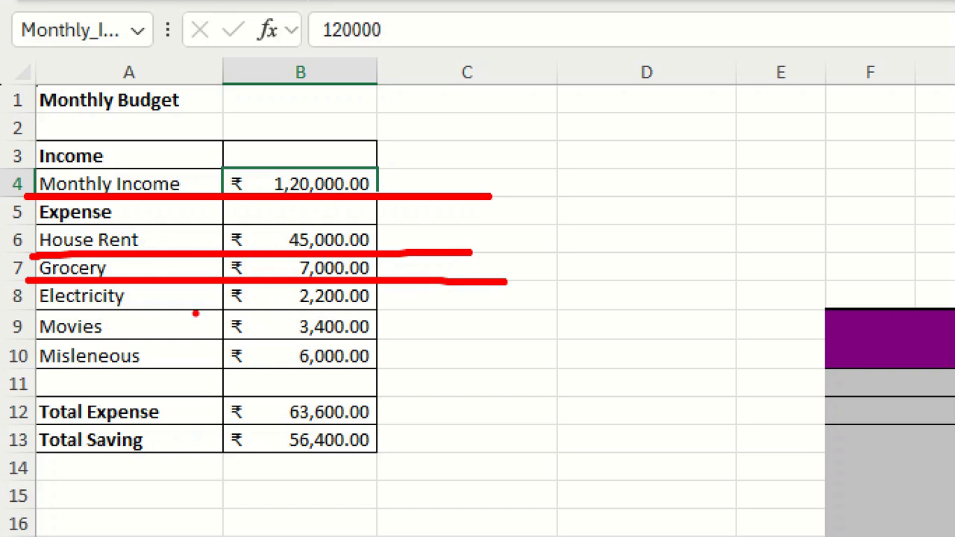
left_click_drag(26, 306, 440, 302)
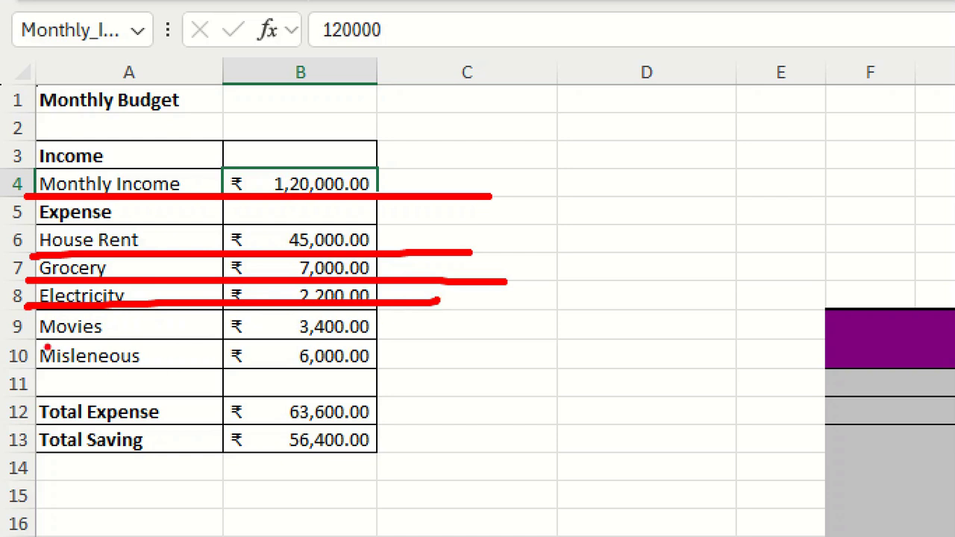
left_click_drag(30, 342, 451, 337)
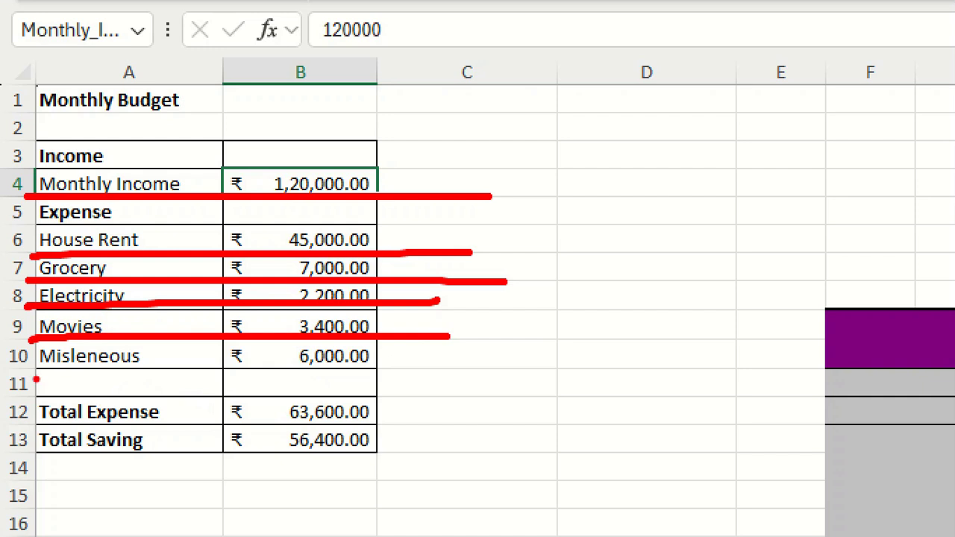
left_click_drag(9, 377, 704, 359)
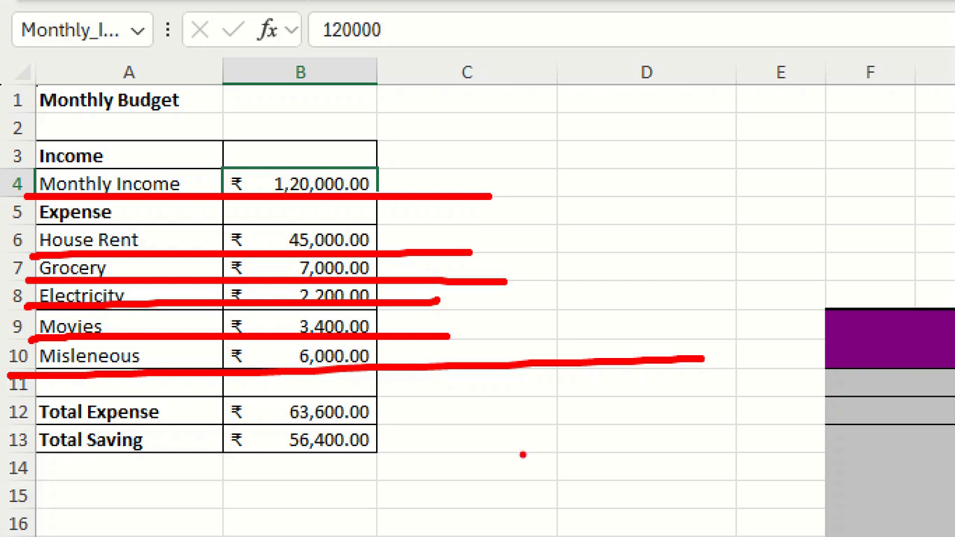
left_click_drag(33, 429, 851, 424)
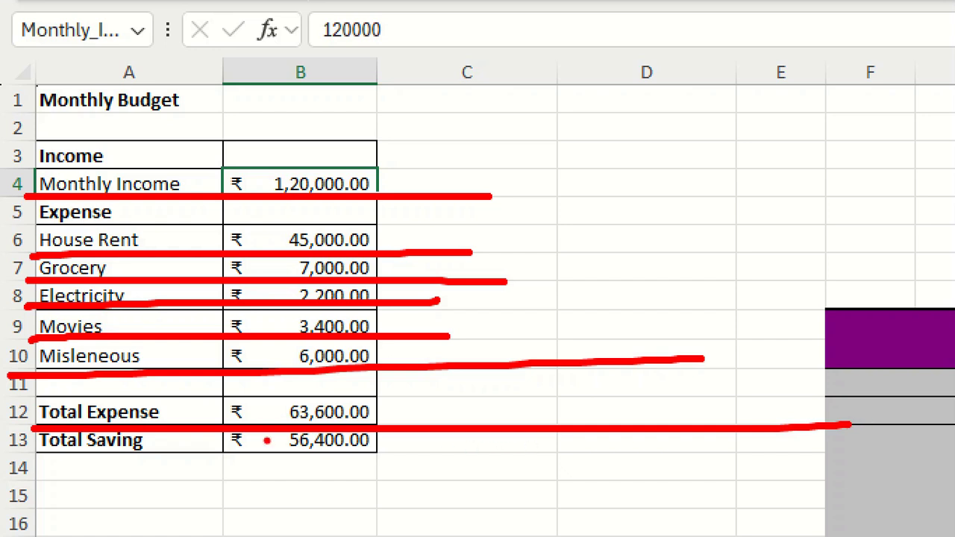
left_click_drag(394, 182, 418, 180)
left_click_drag(511, 158, 541, 202)
mouse_move(601, 157)
left_mouse_down()
mouse_move(664, 211)
mouse_move(662, 222)
left_mouse_up()
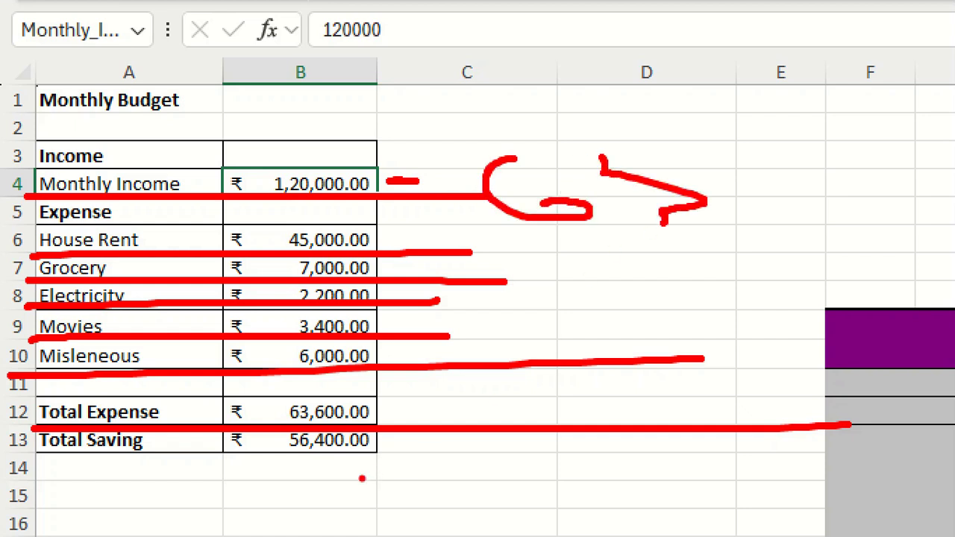
left_click_drag(13, 460, 502, 463)
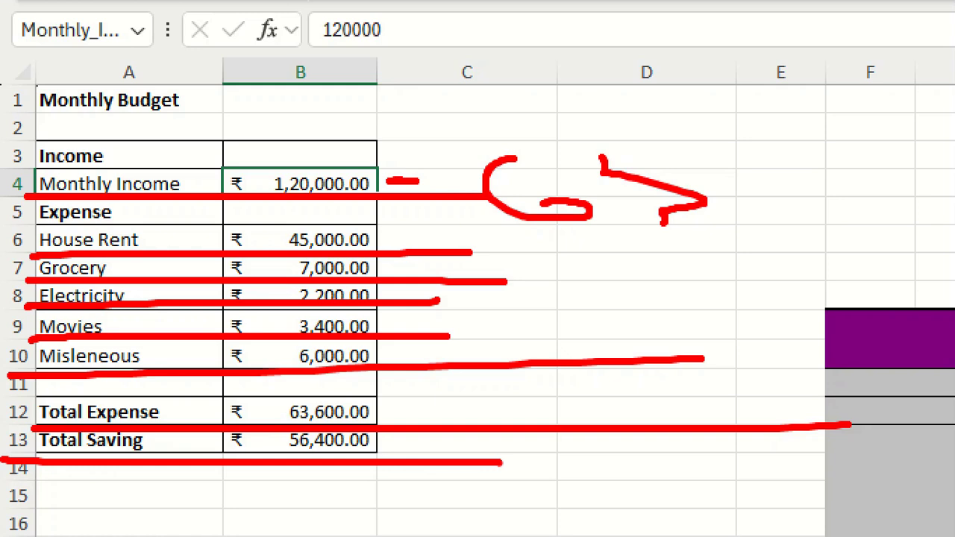
key("Escape")
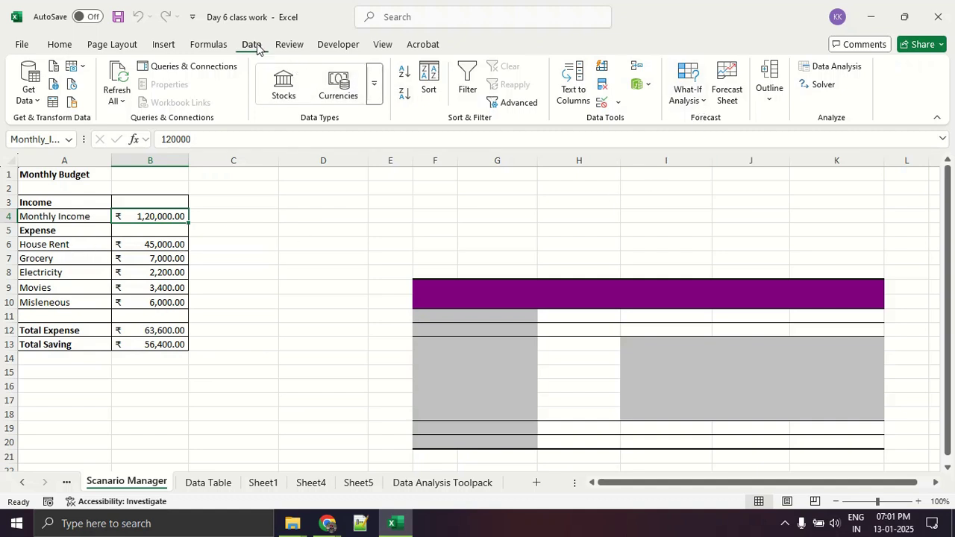
Step: Delete the existing scenarios Job_in_Bangalore, Job_in_Mumbai and Job_in_pune in Scenario Manager
left_click(674, 100)
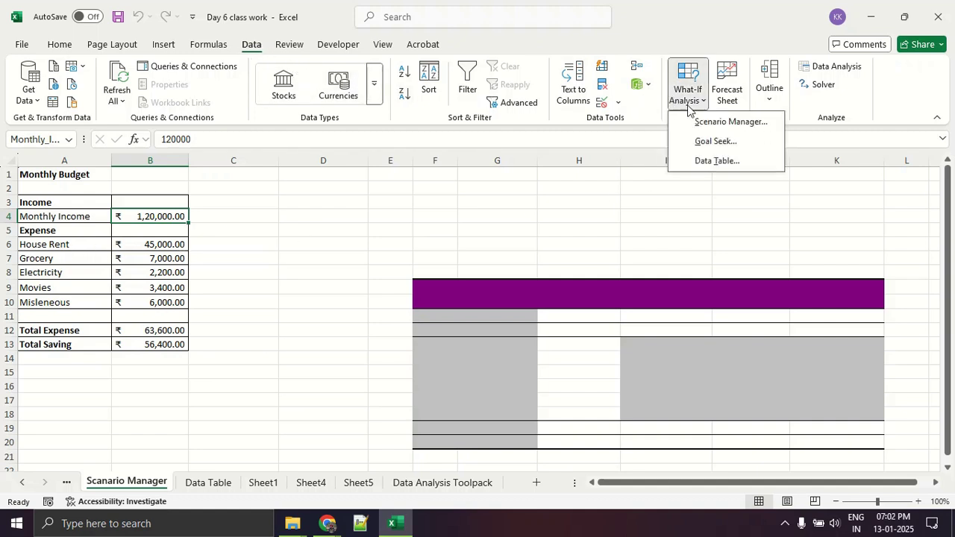
left_click(710, 122)
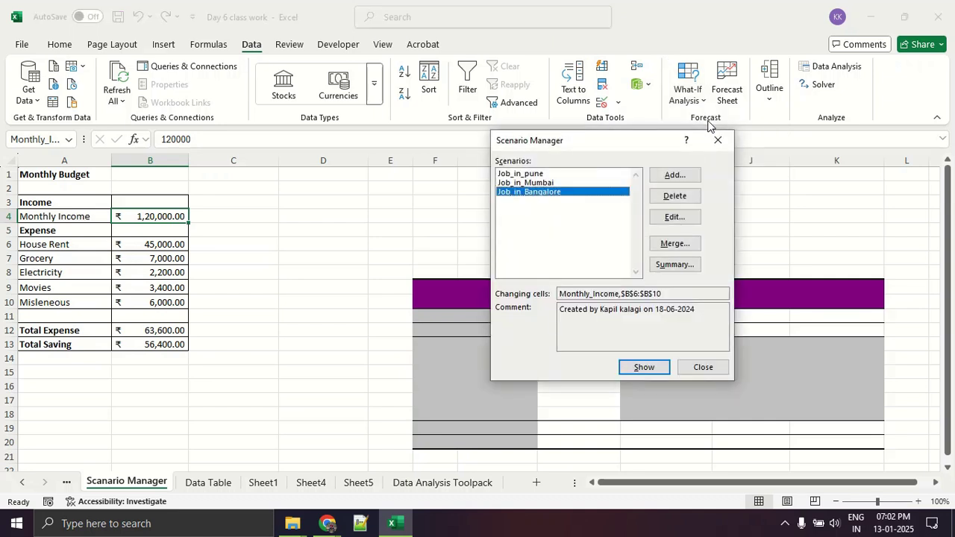
left_click(676, 196)
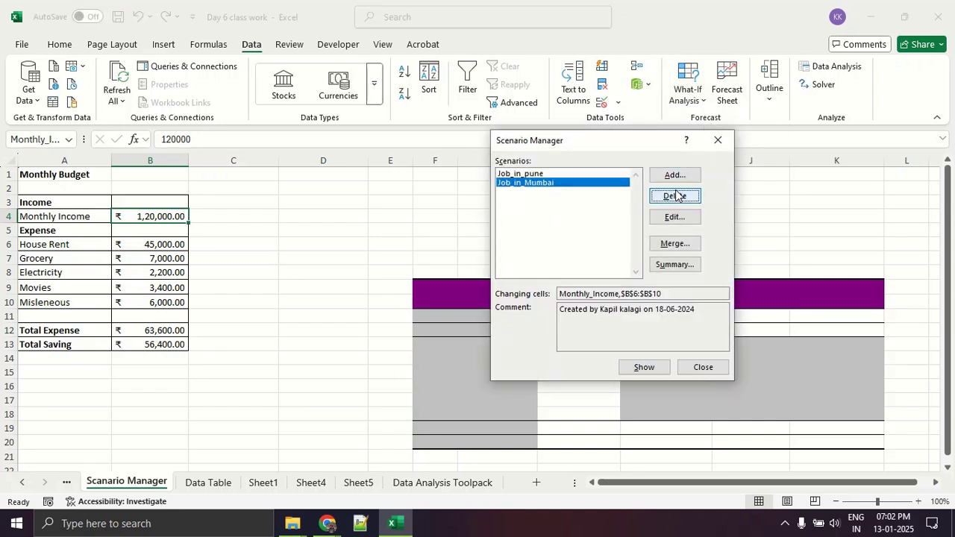
left_click(677, 197)
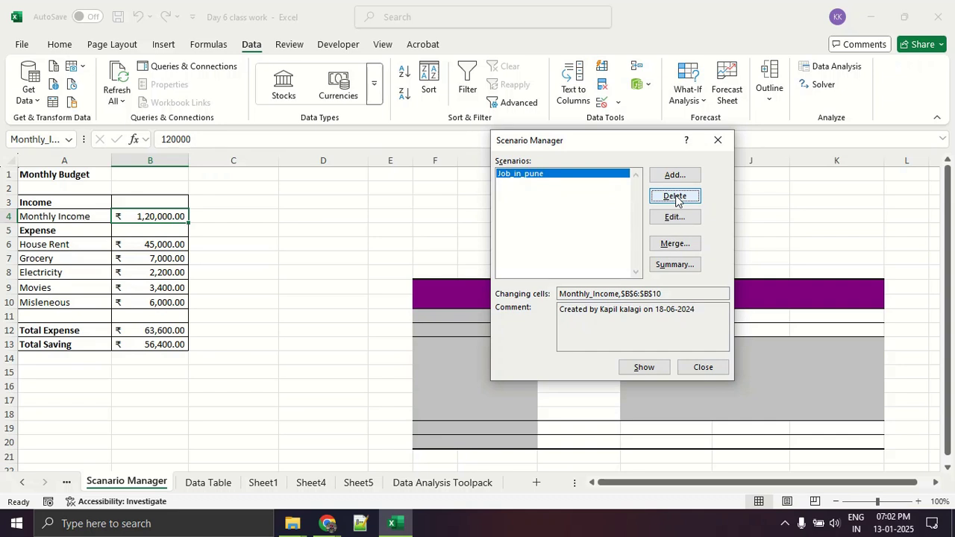
left_click(676, 196)
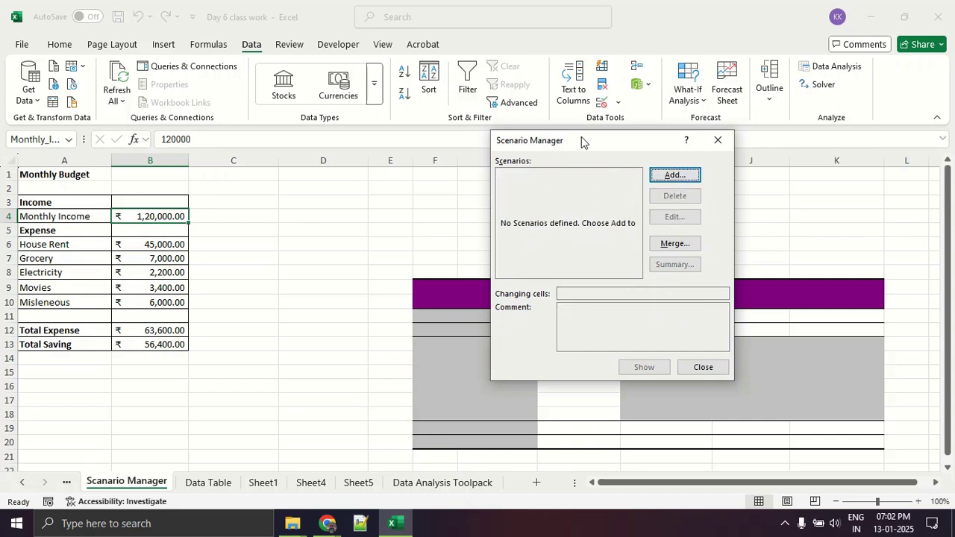
Step: Start a new scenario with the name job_in_pune, keeping the budget table uncovered by the dialog
left_click_drag(584, 142, 302, 95)
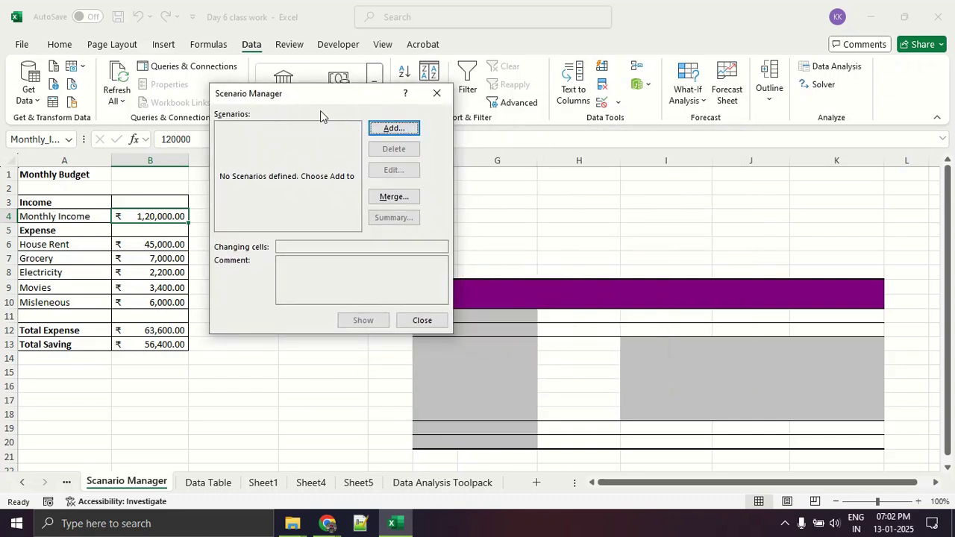
left_click_drag(264, 101, 358, 99)
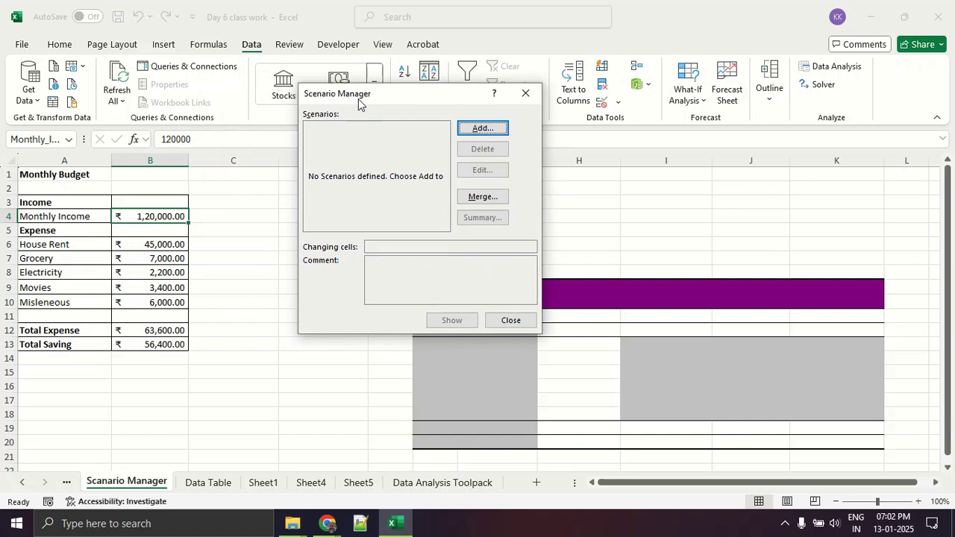
left_click(463, 129)
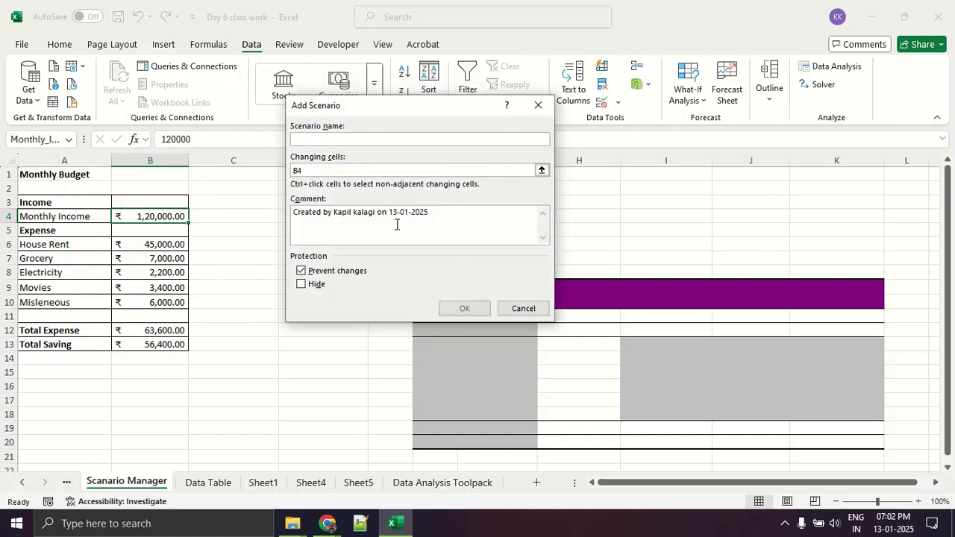
type("job_in_pune")
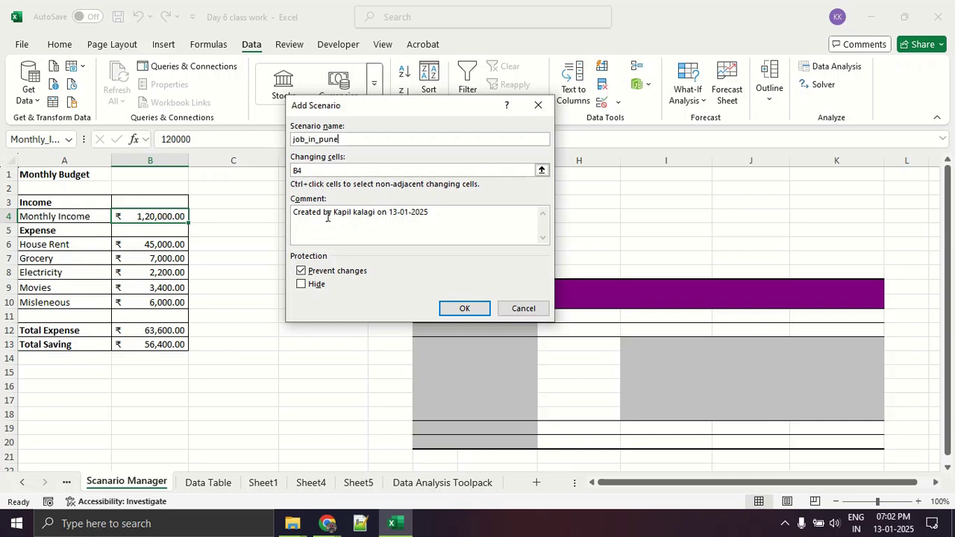
Step: Replace the scenario's changing cells with the monthly income cell $B$4 and the expense cells $B$6:$B$10
left_click(334, 170)
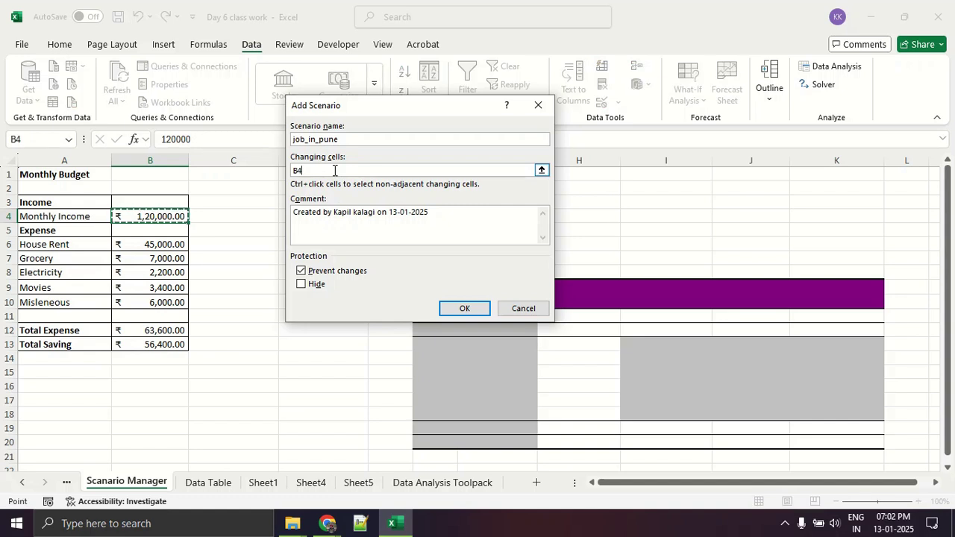
key("BackSpace")
key("BackSpace")
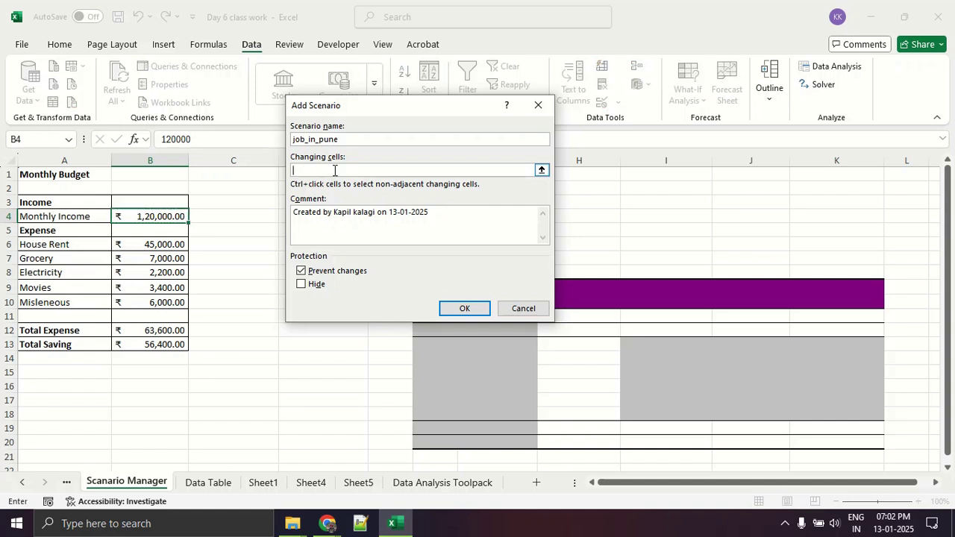
left_click(174, 216)
type(",")
left_click_drag(160, 244, 161, 306)
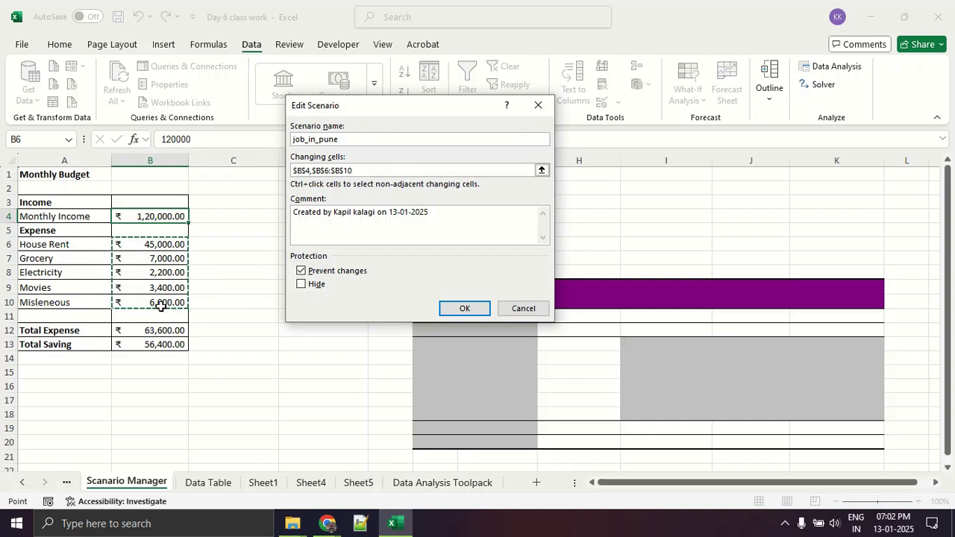
type(",")
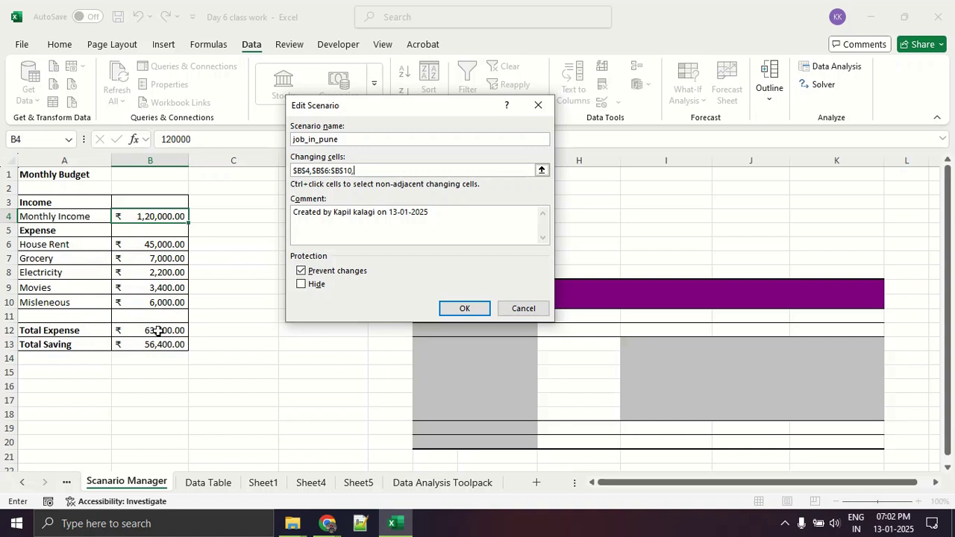
key("ctrl+1")
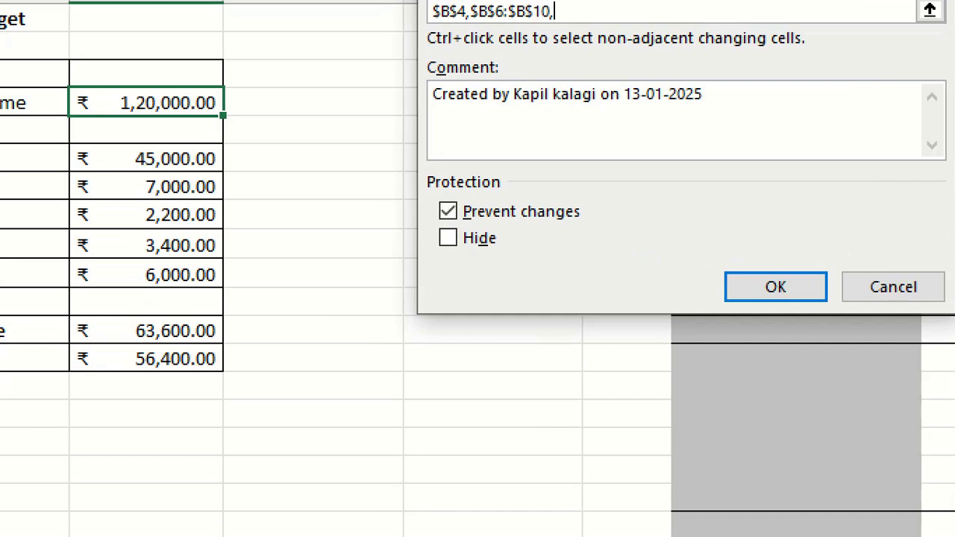
left_click(160, 331)
mouse_move(363, 166)
left_mouse_down()
mouse_move(243, 263)
mouse_move(345, 159)
left_mouse_up()
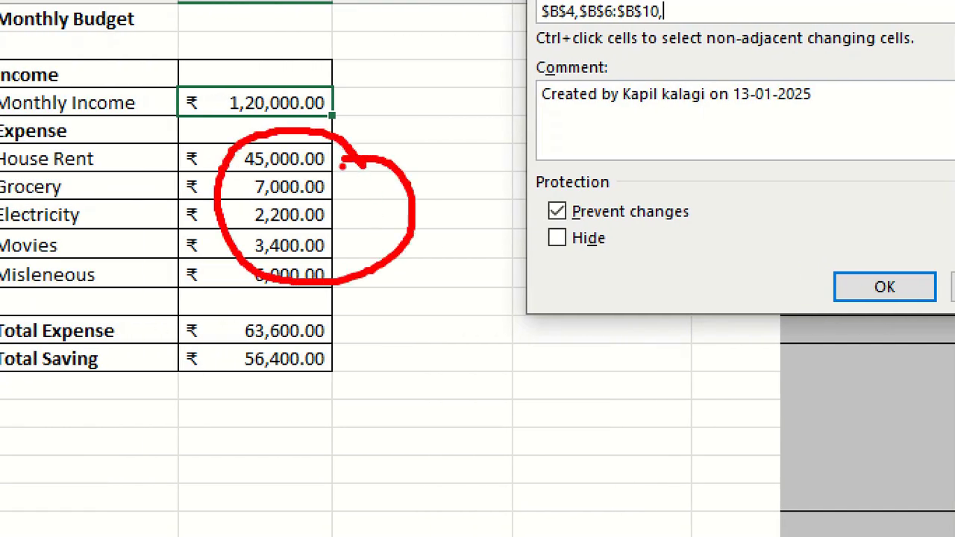
left_click_drag(292, 330, 323, 326)
left_click_drag(217, 383, 370, 388)
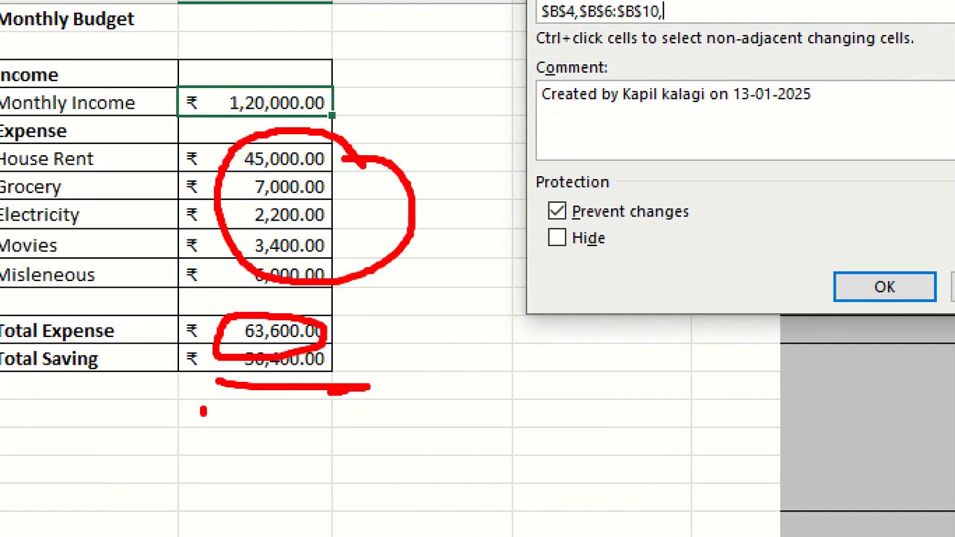
left_click_drag(203, 410, 387, 418)
mouse_move(345, 74)
left_mouse_down()
mouse_move(220, 119)
mouse_move(326, 90)
left_mouse_up()
mouse_move(332, 346)
left_mouse_down()
mouse_move(418, 351)
mouse_move(470, 118)
mouse_move(484, 110)
left_mouse_up()
key("Escape")
key("ctrl+1")
key("Escape")
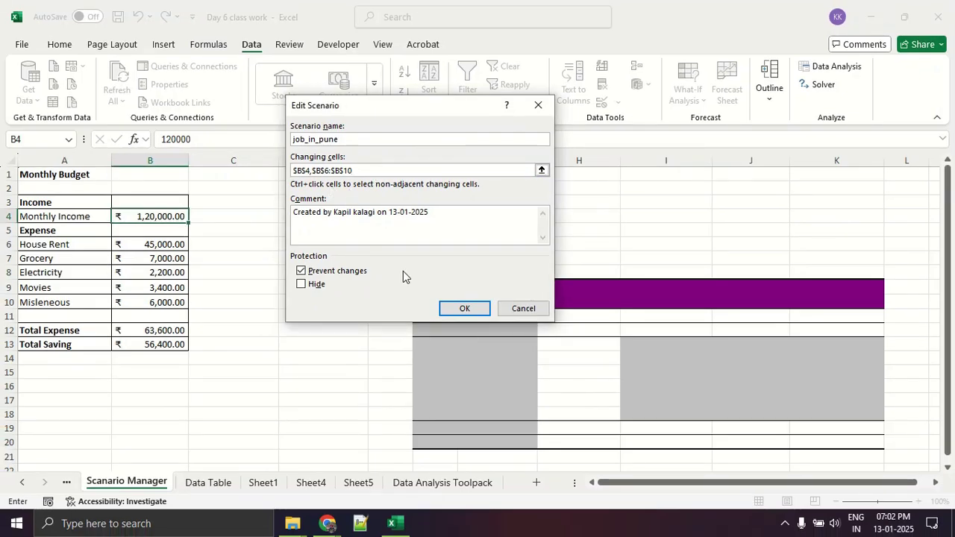
Step: Accept the changing cells and save the job_in_pune scenario with the sheet's current income and expense values
left_click(457, 308)
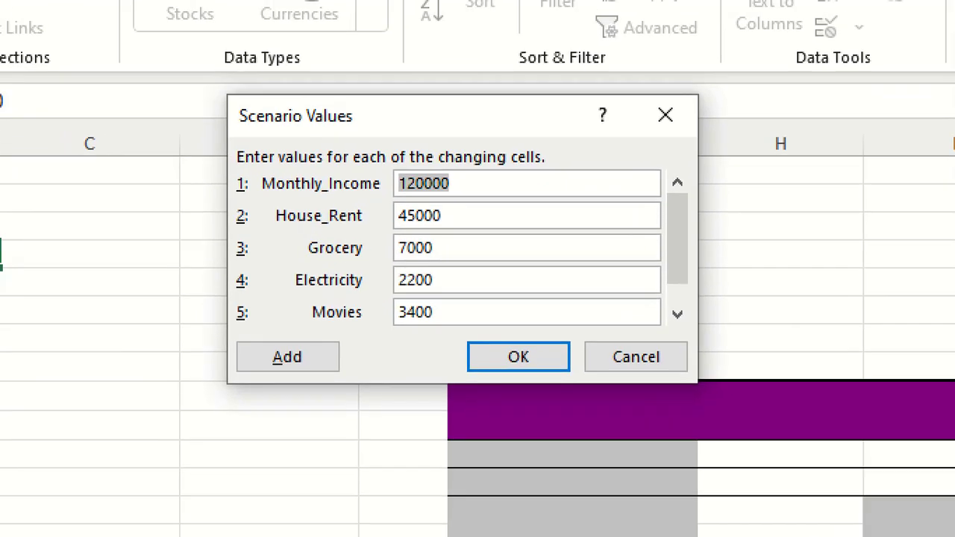
left_click(350, 178)
left_click_drag(253, 194, 432, 188)
left_click_drag(285, 220, 427, 230)
key("Escape")
key("ctrl+1")
mouse_move(201, 214)
left_mouse_down()
mouse_move(184, 200)
mouse_move(171, 522)
mouse_move(195, 224)
mouse_move(609, 84)
mouse_move(645, 112)
mouse_move(655, 144)
left_mouse_up()
left_click_drag(646, 96, 655, 143)
left_click_drag(621, 119, 654, 144)
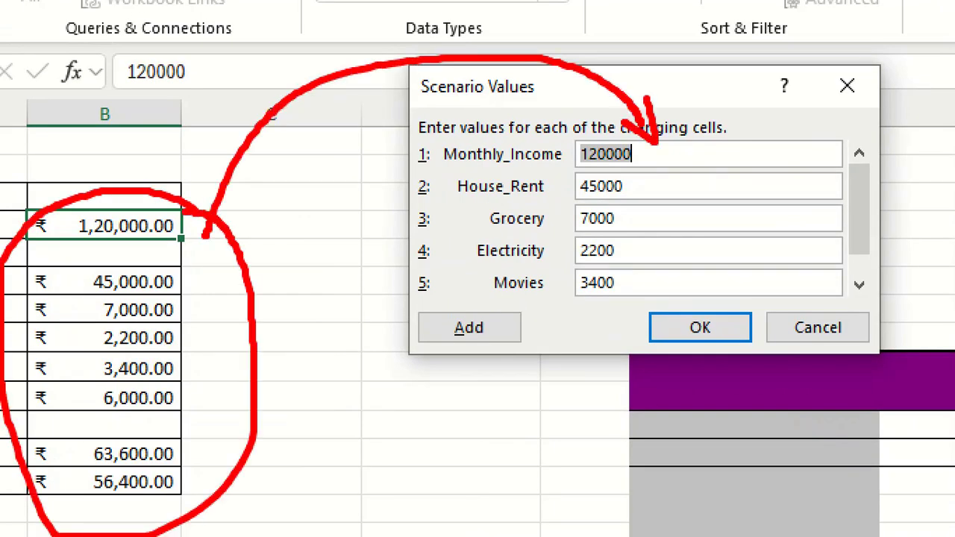
key("Escape")
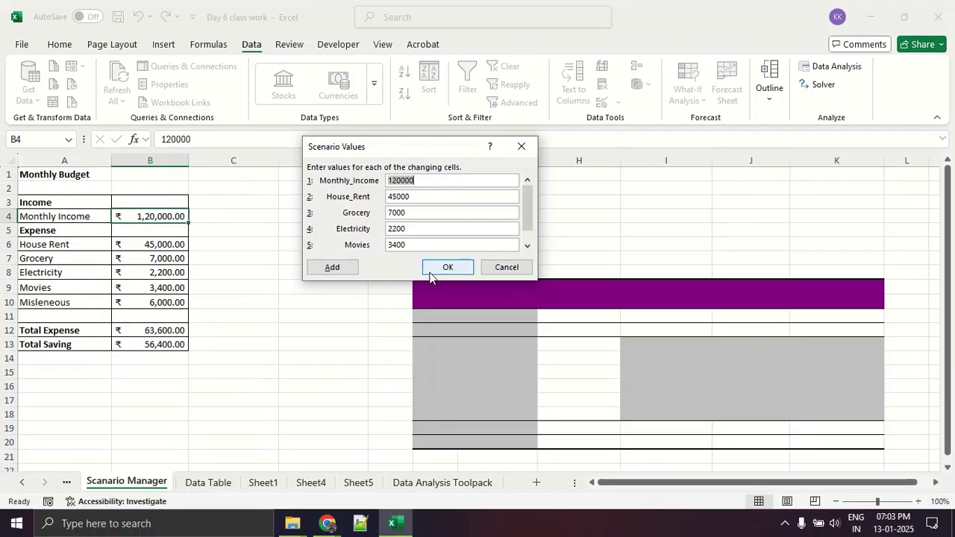
left_click(430, 271)
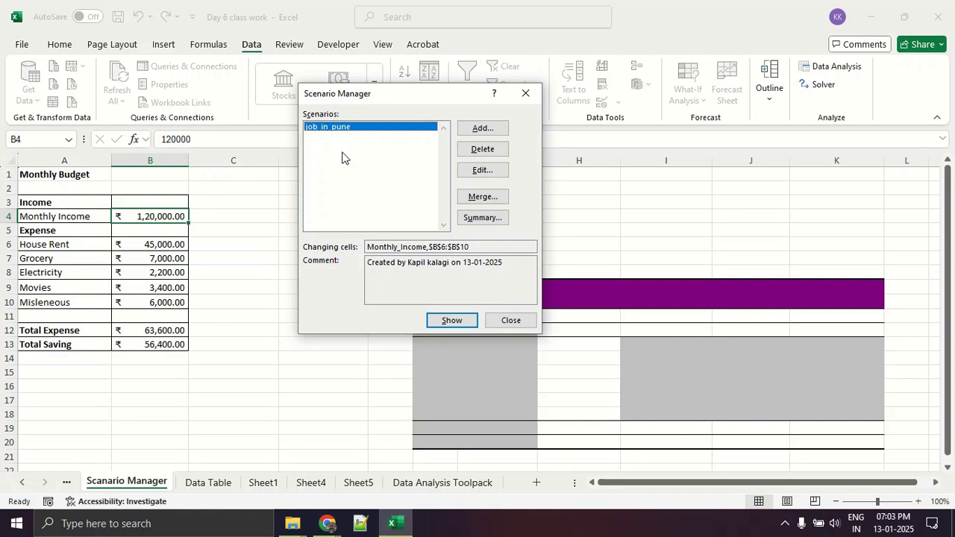
Step: Add a scenario named job_in_bangalore with B4,B6:B10 as its changing cells
left_click(482, 129)
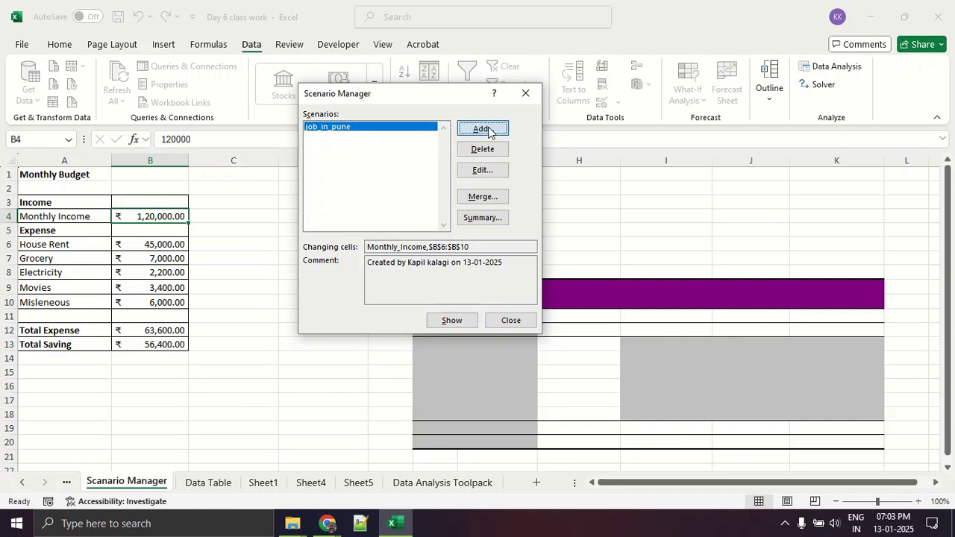
type("j")
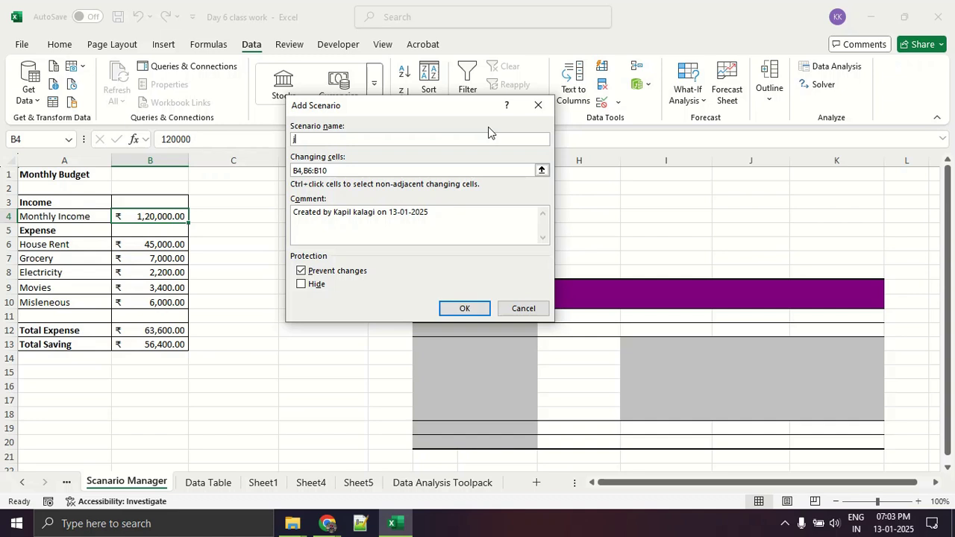
type("ob_in_bangalore")
left_click(344, 170)
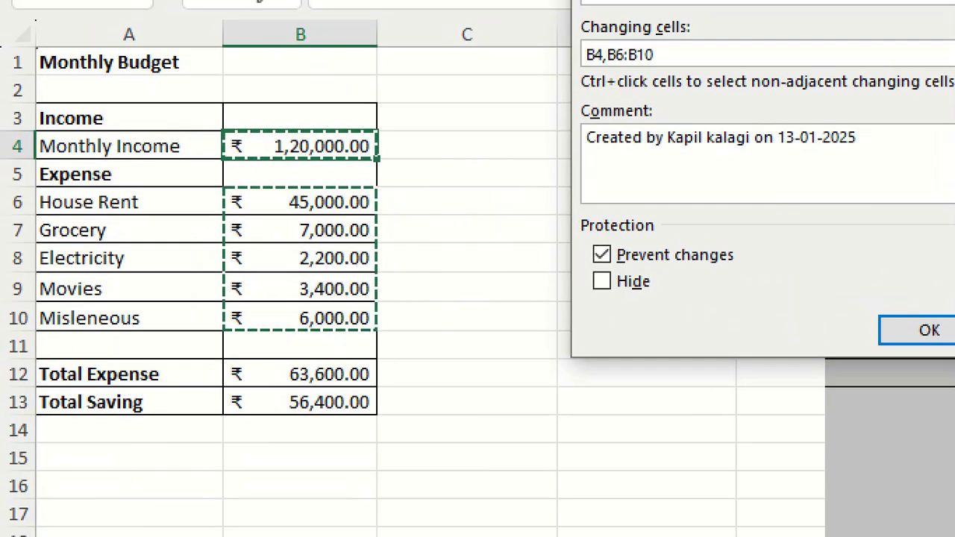
mouse_move(211, 159)
left_mouse_down()
mouse_move(292, 160)
mouse_move(316, 133)
mouse_move(228, 151)
left_mouse_up()
mouse_move(363, 188)
left_mouse_down()
mouse_move(224, 200)
mouse_move(229, 310)
mouse_move(414, 216)
mouse_move(319, 184)
left_mouse_up()
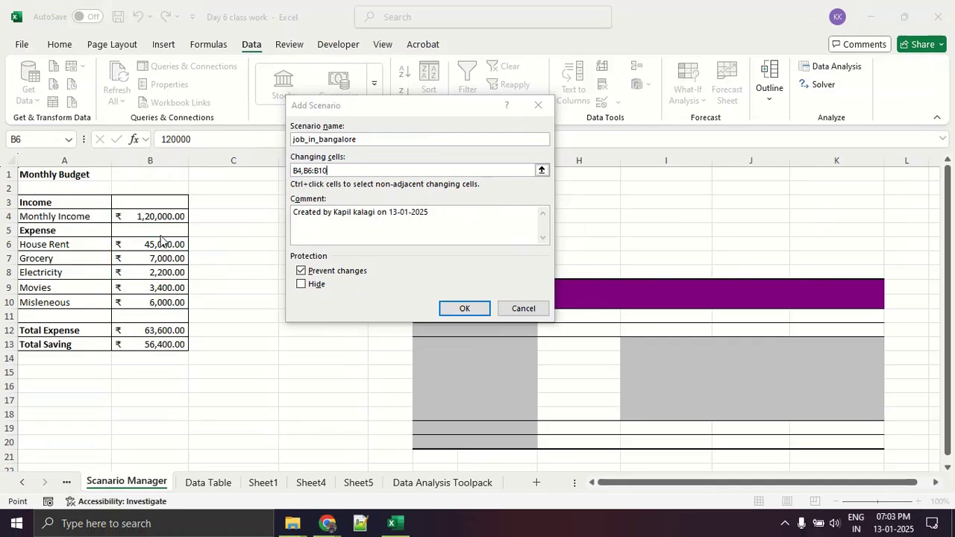
left_click(460, 310)
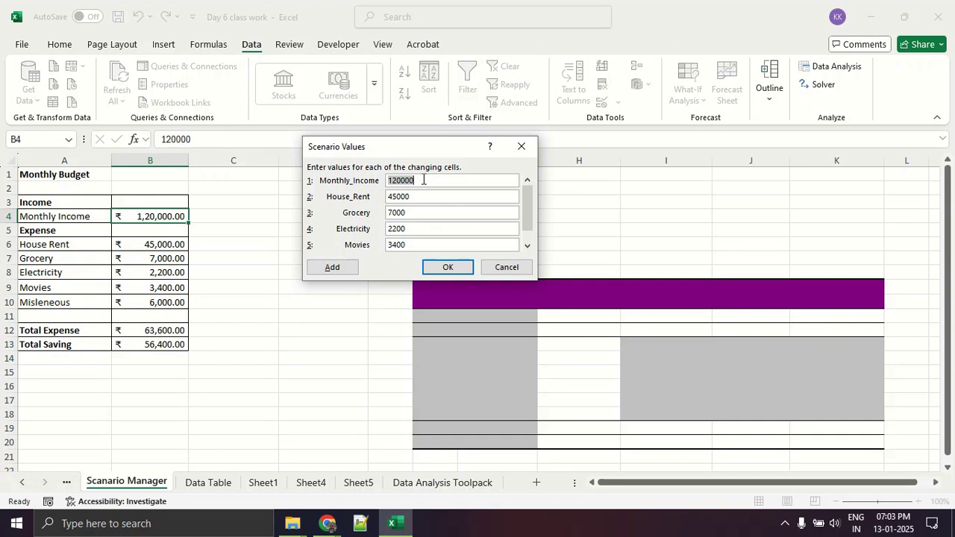
Step: Set job_in_bangalore's Monthly_Income to 150000 and House_Rent to 60000
type("150000")
key("BackSpace")
key("BackSpace")
key("BackSpace")
key("BackSpace")
key("BackSpace")
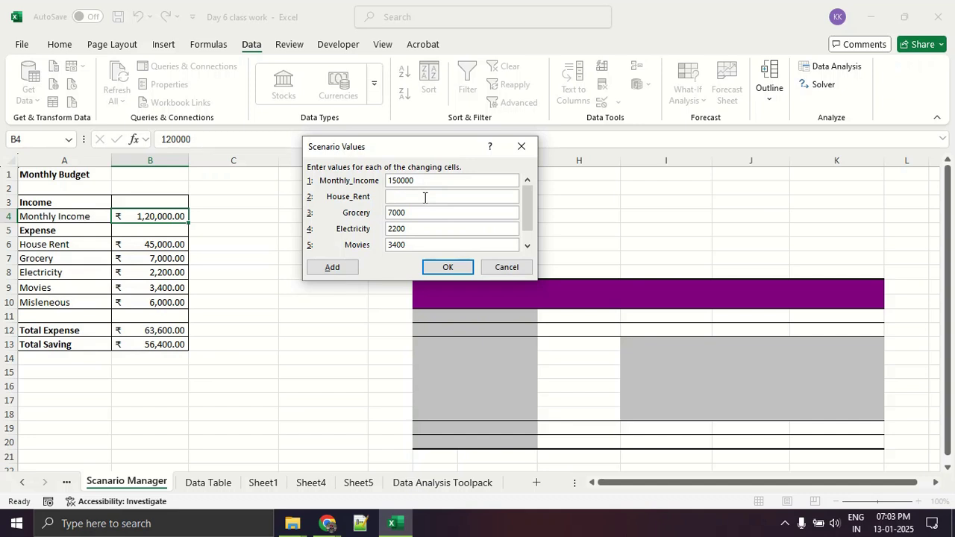
type("6000")
Step: Set job_in_bangalore's Grocery value to 9000 and Electricity to 2800
left_click(421, 212)
key("BackSpace")
key("BackSpace")
key("BackSpace")
key("BackSpace")
type("9000")
key("BackSpace")
key("BackSpace")
key("BackSpace")
key("BackSpace")
type("28")
key("BackSpace")
key("BackSpace")
type("2800")
Step: Set job_in_bangalore's Movies value to 5600 and Misleneous to 12000, and save the scenario
left_click(421, 242)
key("BackSpace")
key("BackSpace")
key("BackSpace")
key("BackSpace")
type("5600")
left_click(527, 246)
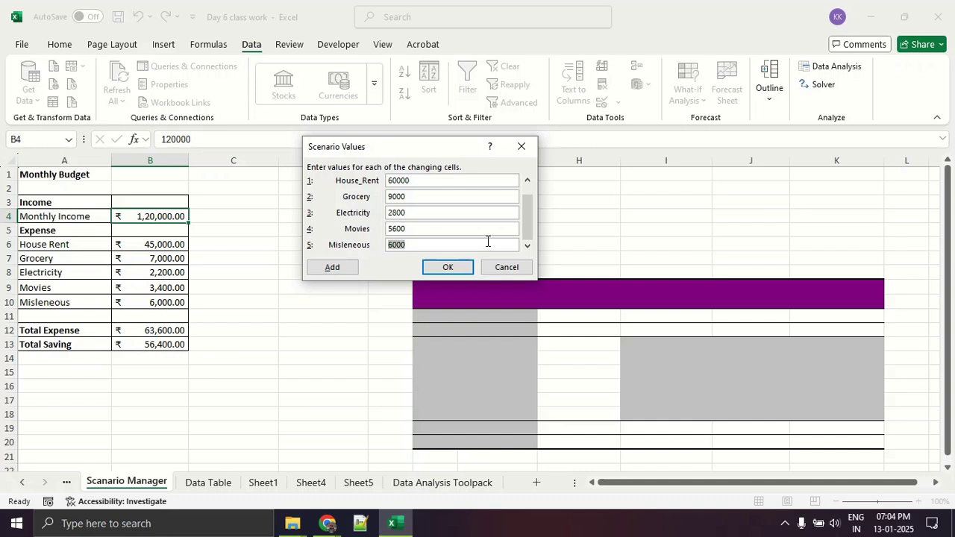
type("12000")
left_click(430, 273)
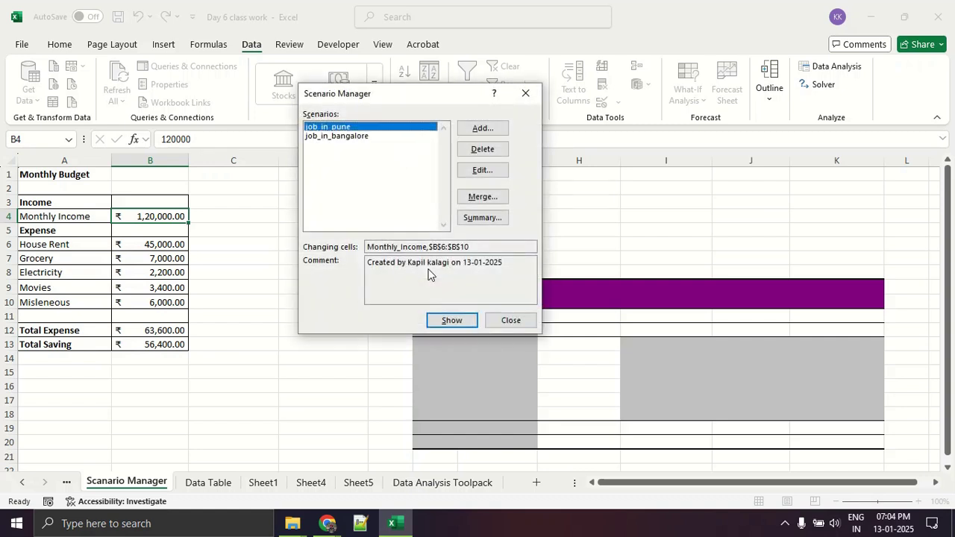
Step: Add a scenario named job_at_home with B4,B6:B10 as its changing cells
left_click(483, 129)
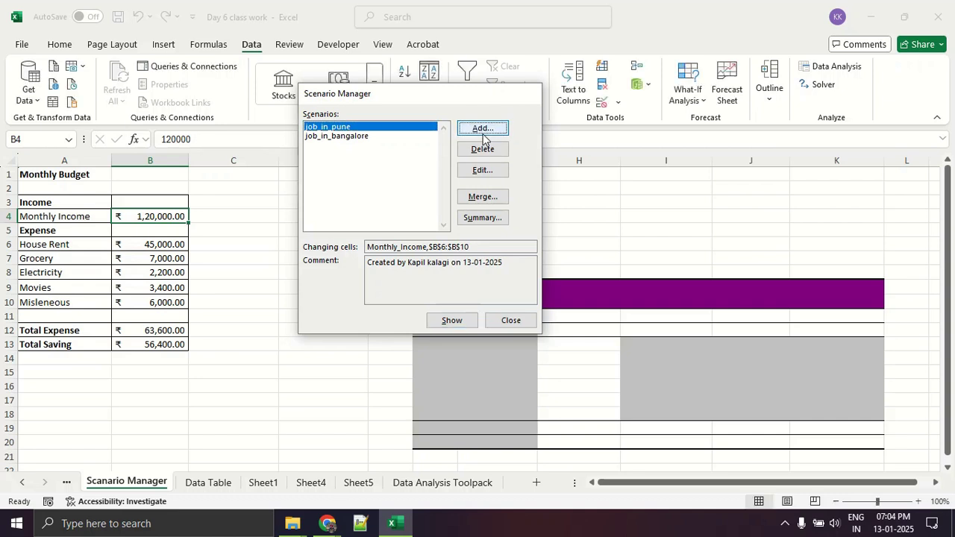
type("job_in_")
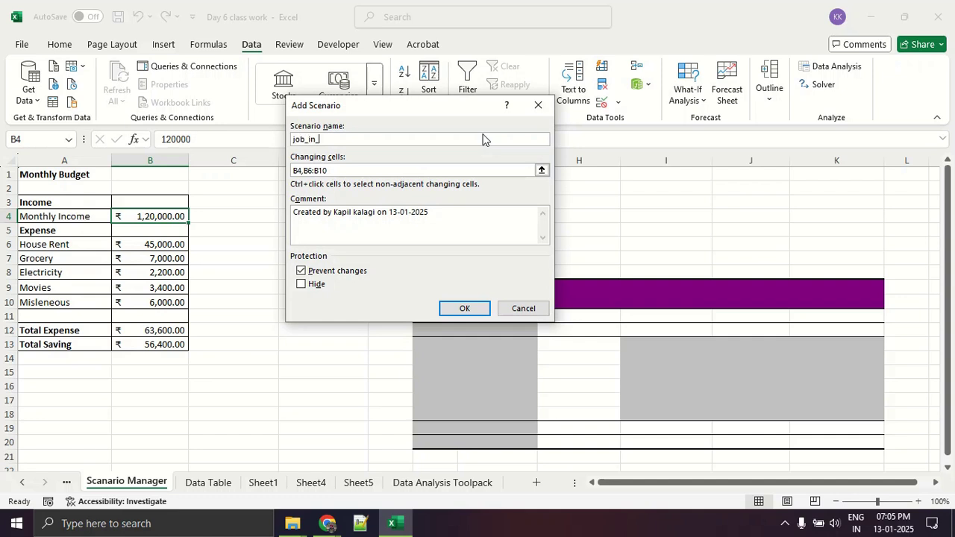
key("BackSpace")
key("BackSpace")
key("BackSpace")
type("at_home")
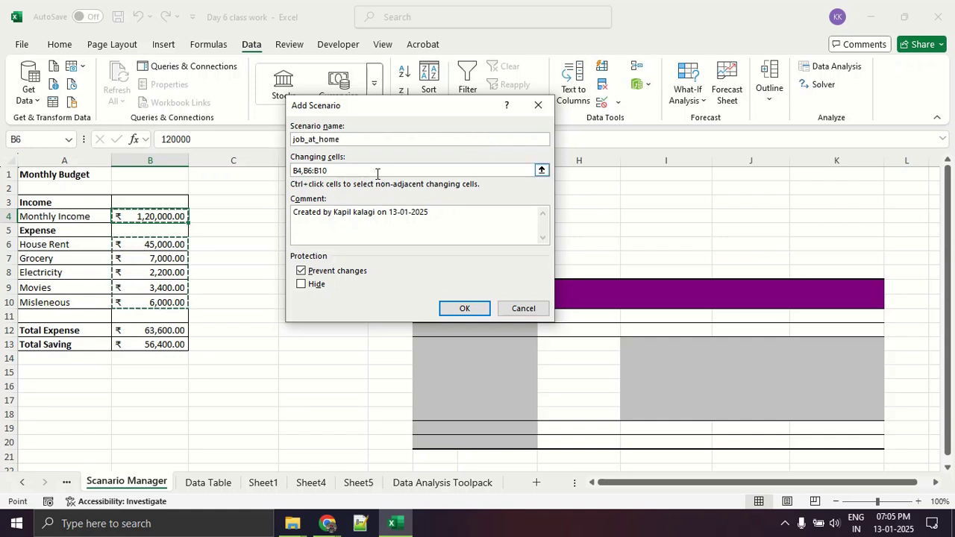
left_click(466, 309)
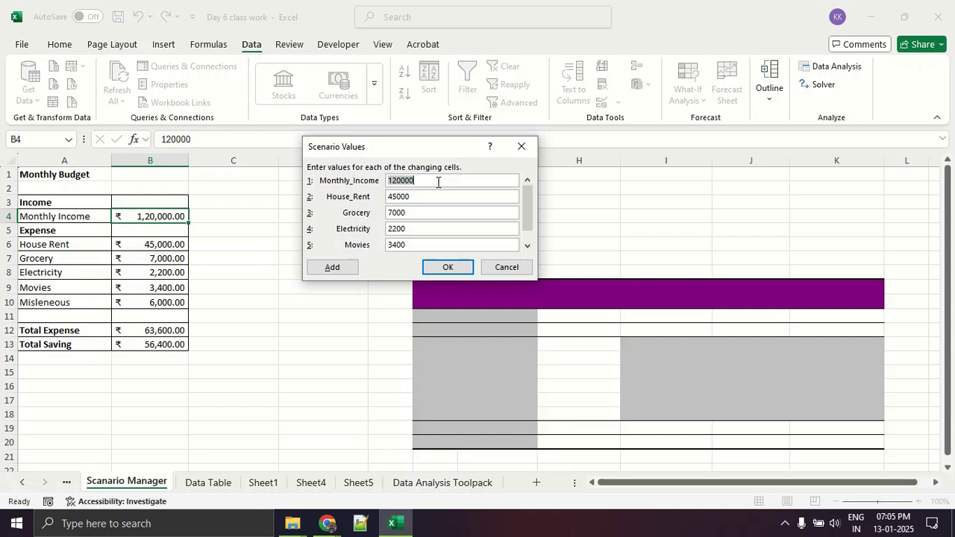
Step: Set job_at_home's Monthly_Income to 90000 and House_Rent to 0
type("90000")
key("BackSpace")
key("BackSpace")
key("BackSpace")
key("BackSpace")
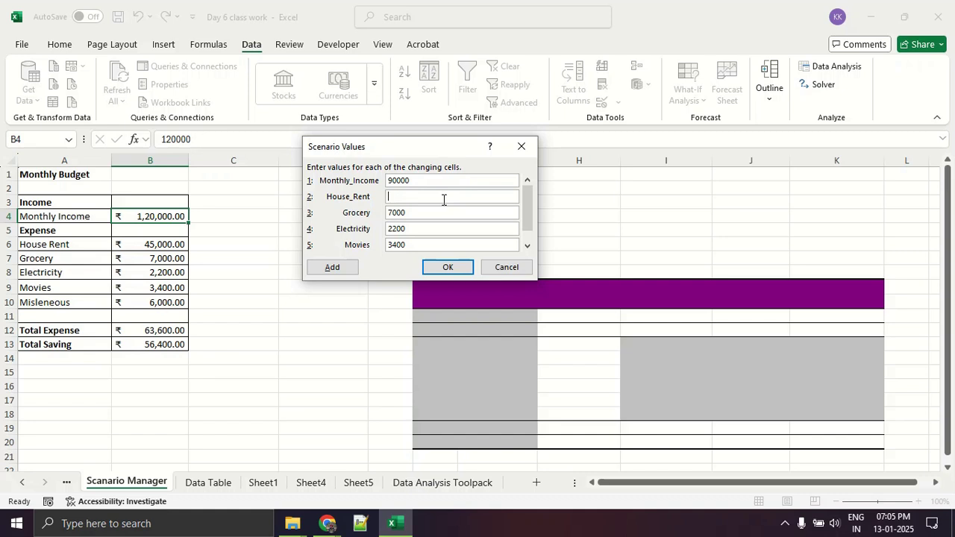
type("0")
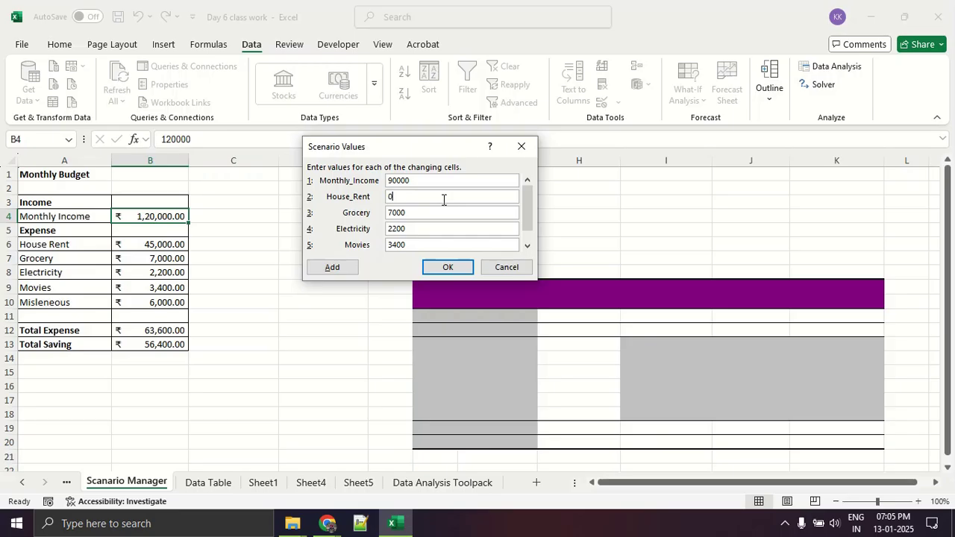
Step: Switch to Google Meet to check the participant list, set the meeting to full screen, and return to Excel
key("alt+Tab")
key("Tab")
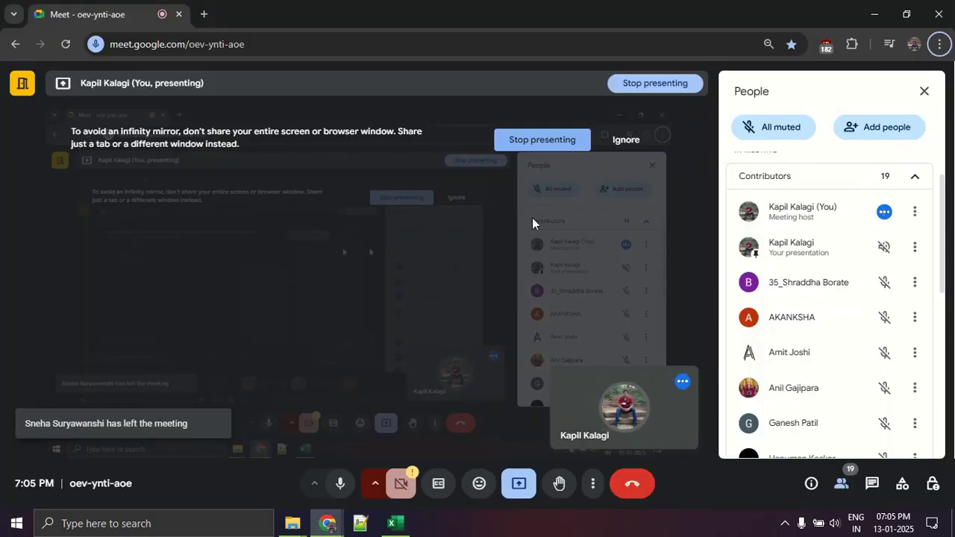
scroll(788, 356, "down", 10)
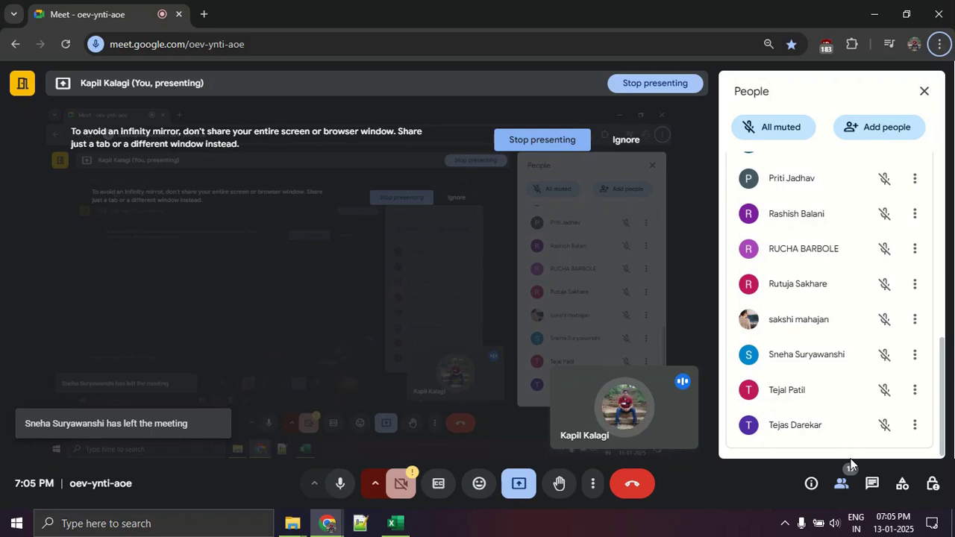
left_click(594, 485)
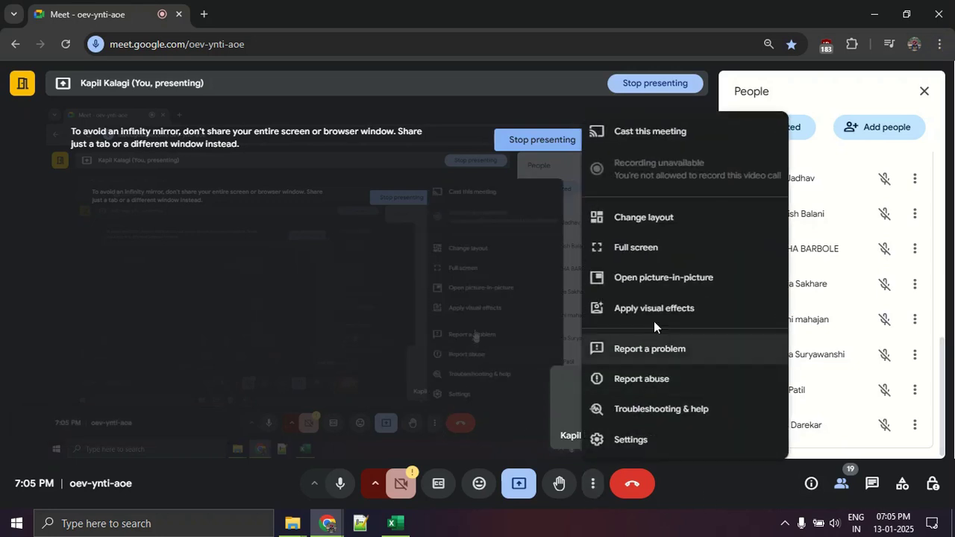
left_click(654, 248)
scroll(810, 303, "up", 8)
key("alt+Tab")
Step: Set job_at_home's Grocery value to 4000 and Electricity to 0
left_click(424, 217)
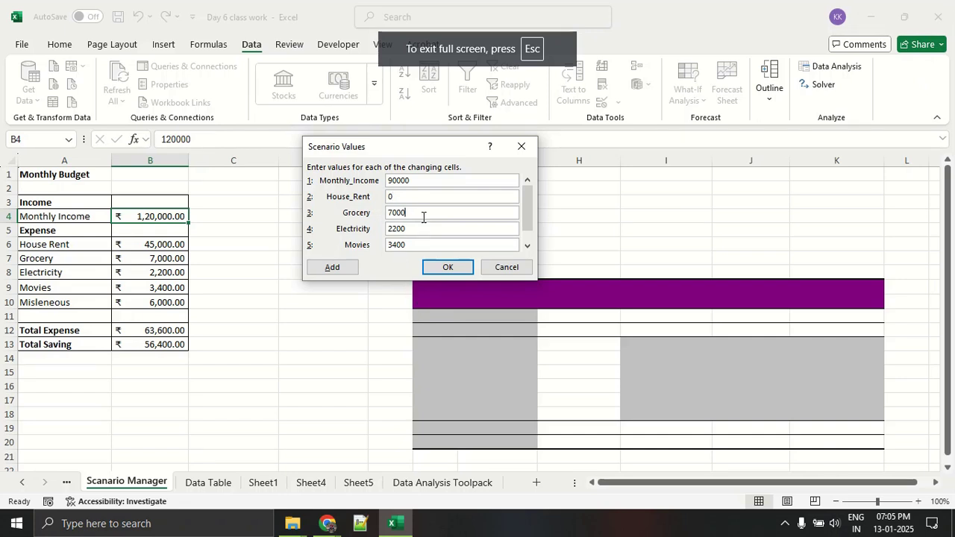
key("BackSpace")
key("BackSpace")
key("BackSpace")
key("BackSpace")
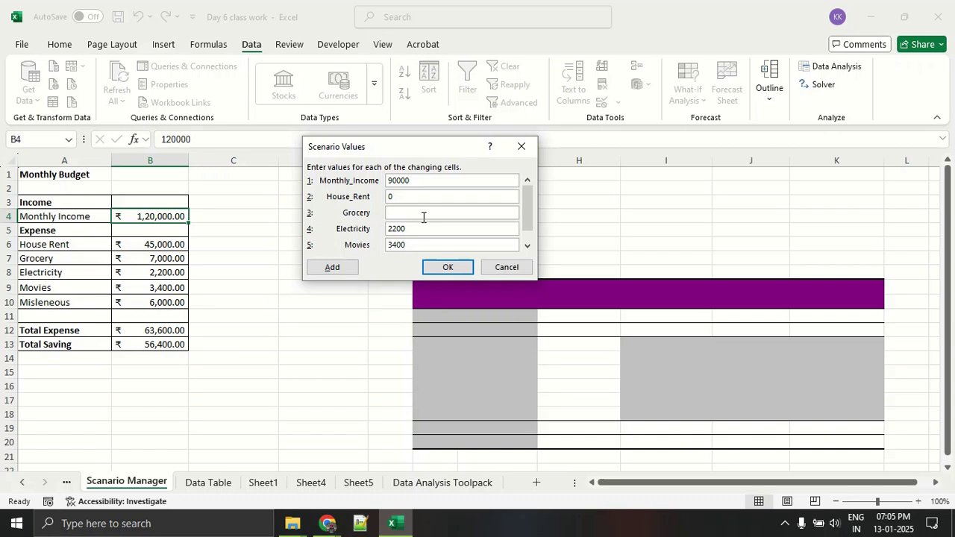
type("4000")
key("BackSpace")
key("BackSpace")
key("BackSpace")
key("BackSpace")
Step: Set job_at_home's Movies value to 1000 and Misleneous to 2000, and save the scenario
key("BackSpace")
key("BackSpace")
key("BackSpace")
key("BackSpace")
type("1000")
left_click(532, 244)
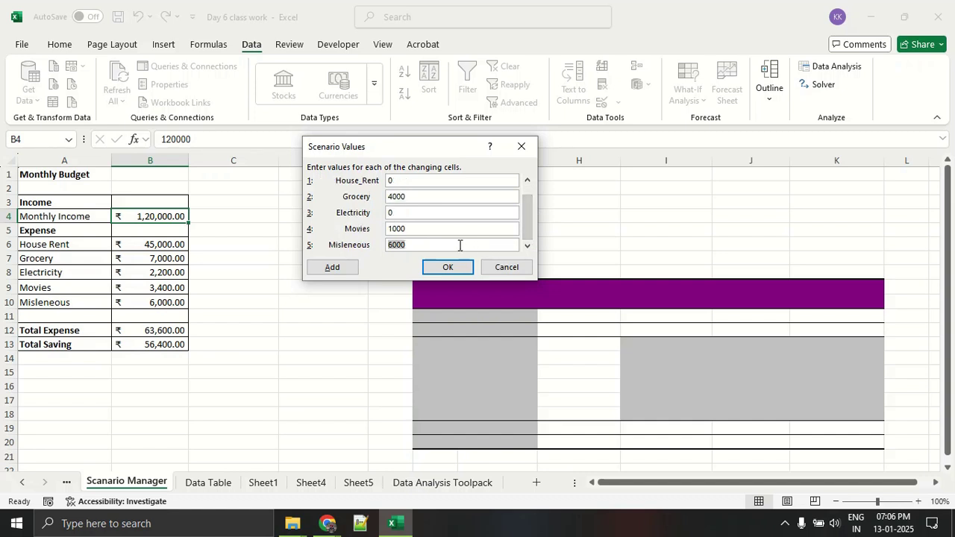
type("200")
left_click(449, 270)
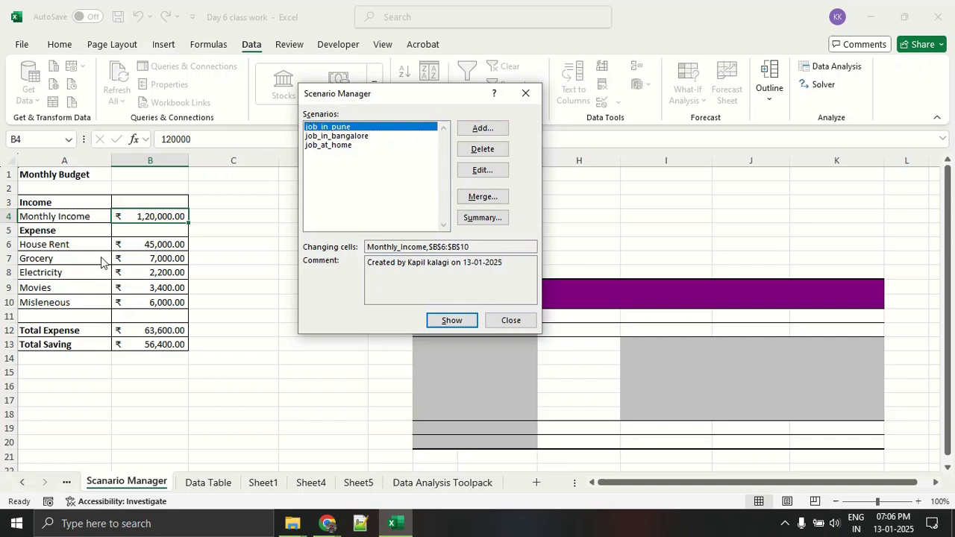
Step: Show the job_in_bangalore scenario on the budget sheet and examine its total expense and total saving
left_click(363, 137)
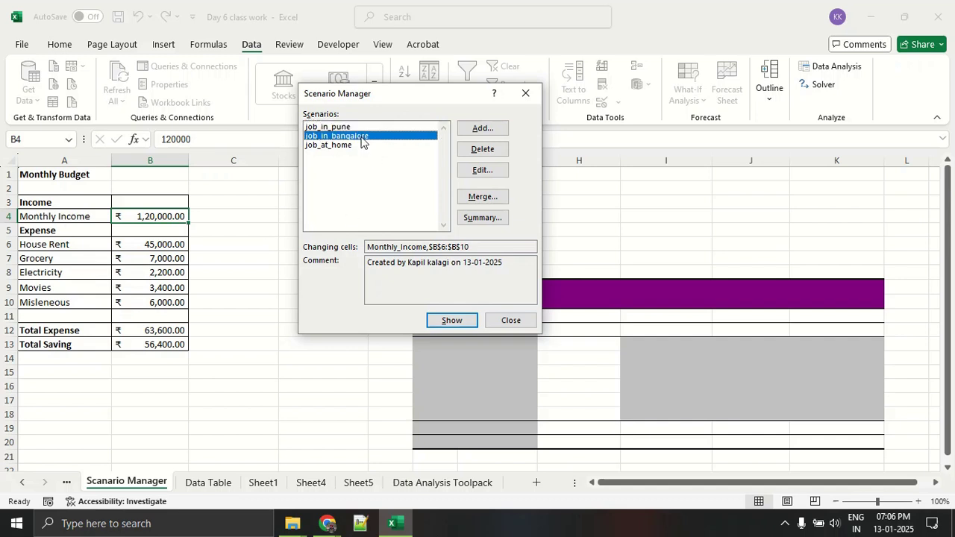
key("ctrl+2")
mouse_move(479, 312)
left_mouse_down()
mouse_move(468, 309)
mouse_move(498, 322)
left_mouse_up()
key("Escape")
left_click(460, 321)
key("ctrl+2")
mouse_move(198, 324)
left_mouse_down()
mouse_move(49, 359)
mouse_move(182, 331)
left_mouse_up()
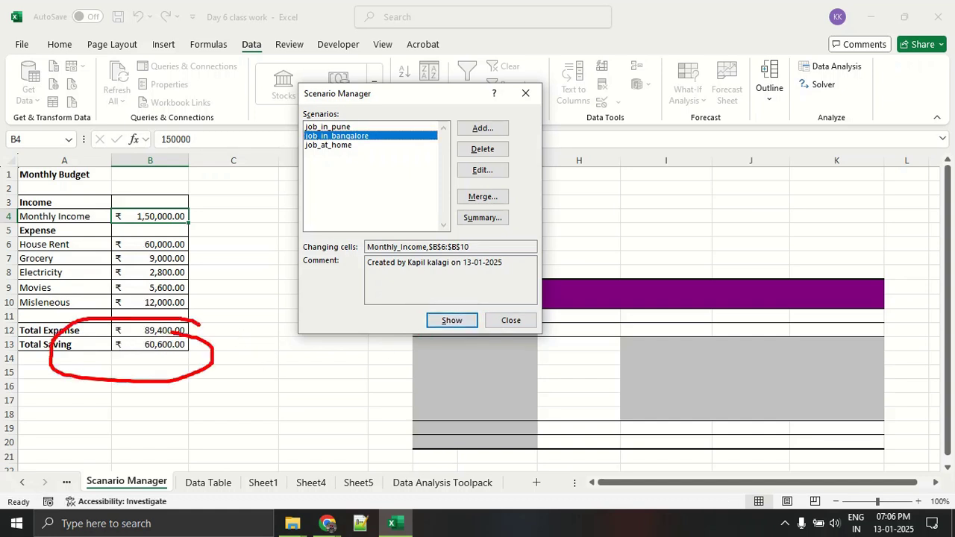
key("Escape")
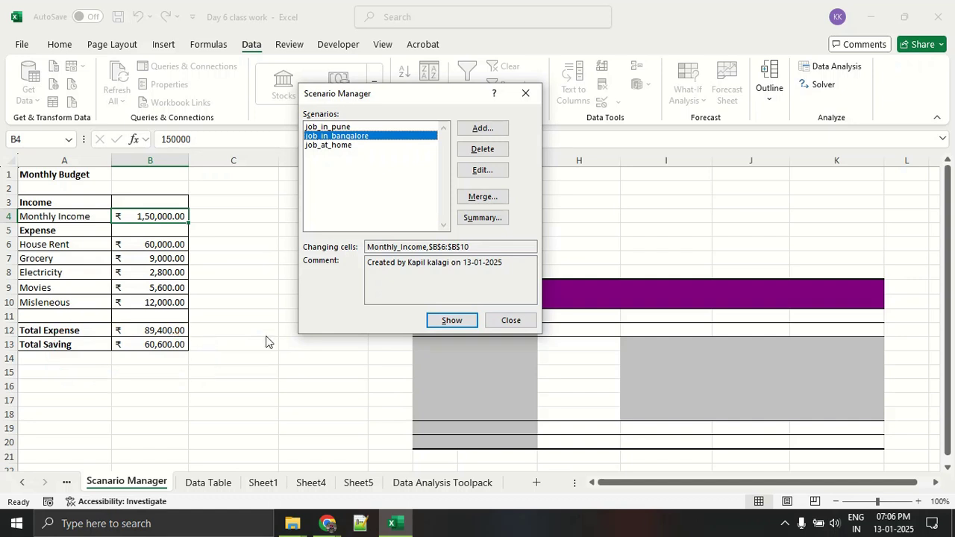
Step: Show the job_at_home scenario's values on the budget sheet
left_click(340, 148)
left_click(464, 322)
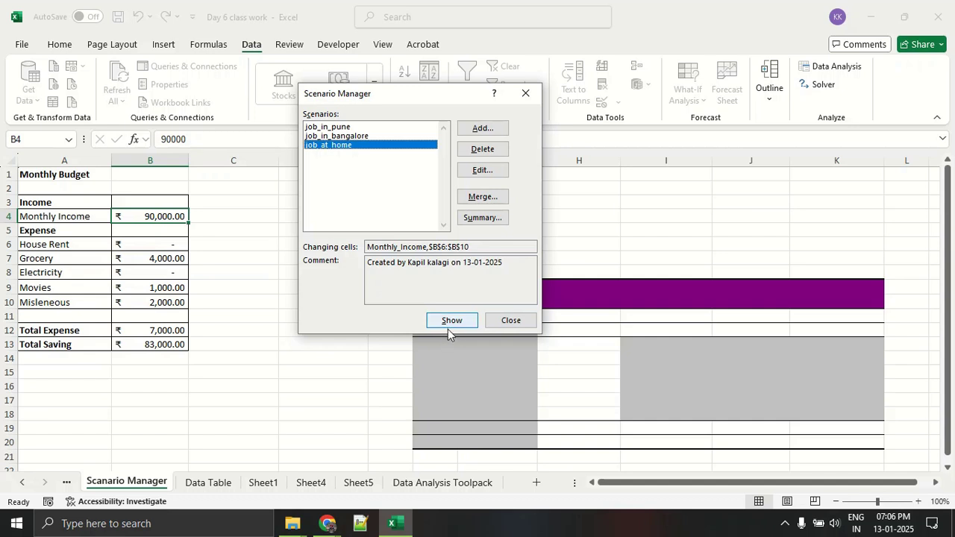
mouse_move(525, 210)
left_mouse_down()
mouse_move(440, 211)
mouse_move(550, 233)
mouse_move(499, 207)
left_mouse_up()
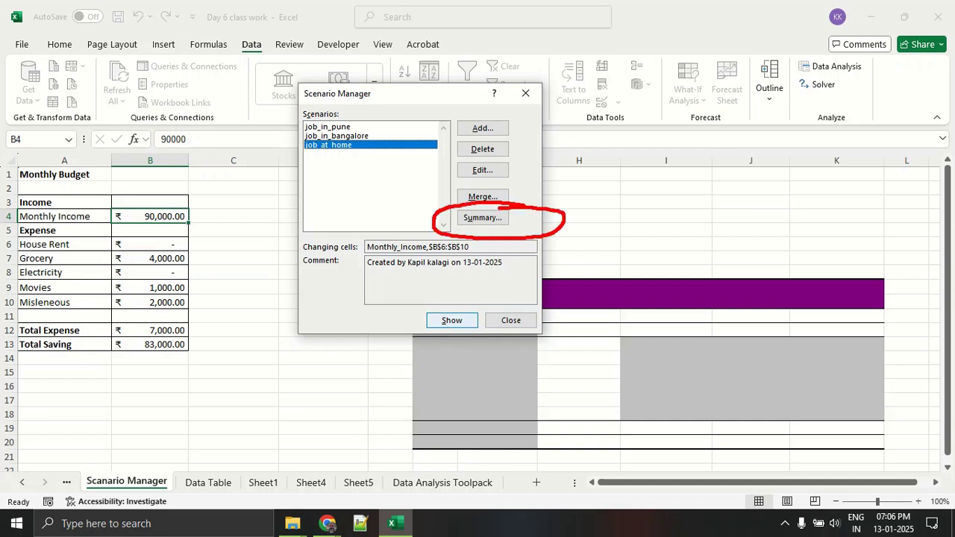
Step: Start a summary of the scenarios using the Scenario summary report type
left_click(482, 217)
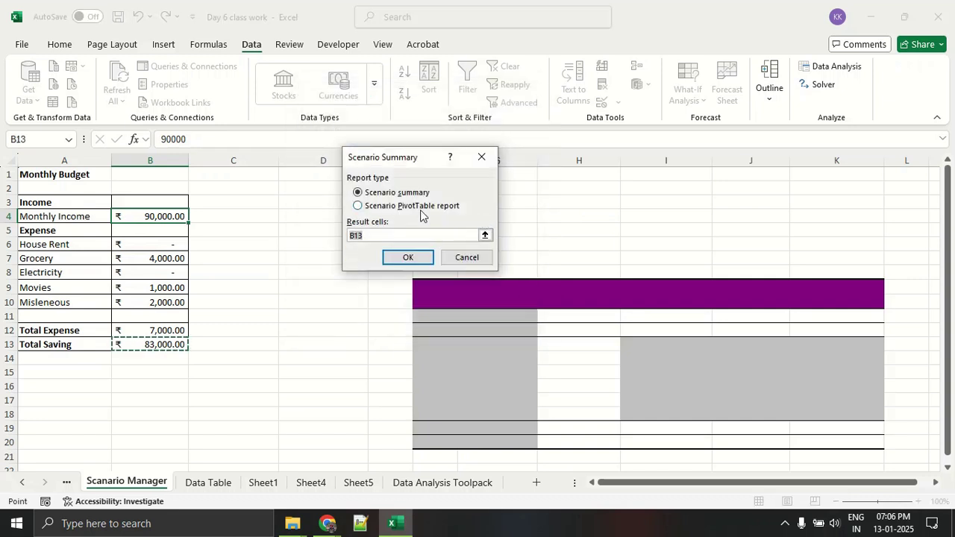
key("ctrl+2")
mouse_move(483, 194)
left_mouse_down()
mouse_move(390, 188)
mouse_move(510, 205)
mouse_move(449, 197)
left_mouse_up()
key("Escape")
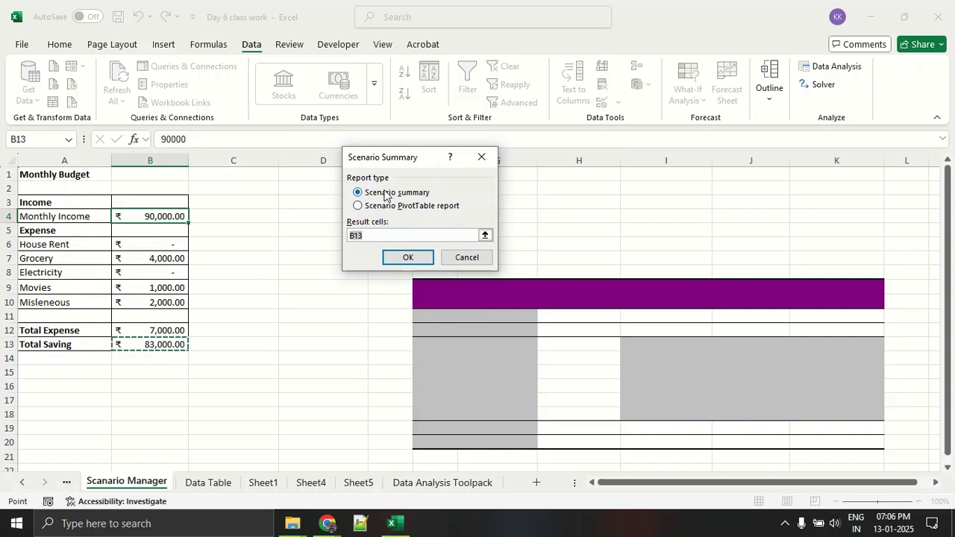
key("ctrl+2")
mouse_move(420, 183)
left_mouse_down()
mouse_move(470, 206)
mouse_move(422, 184)
left_mouse_up()
key("Escape")
scroll(533, 279, "down", 4)
left_click(509, 358)
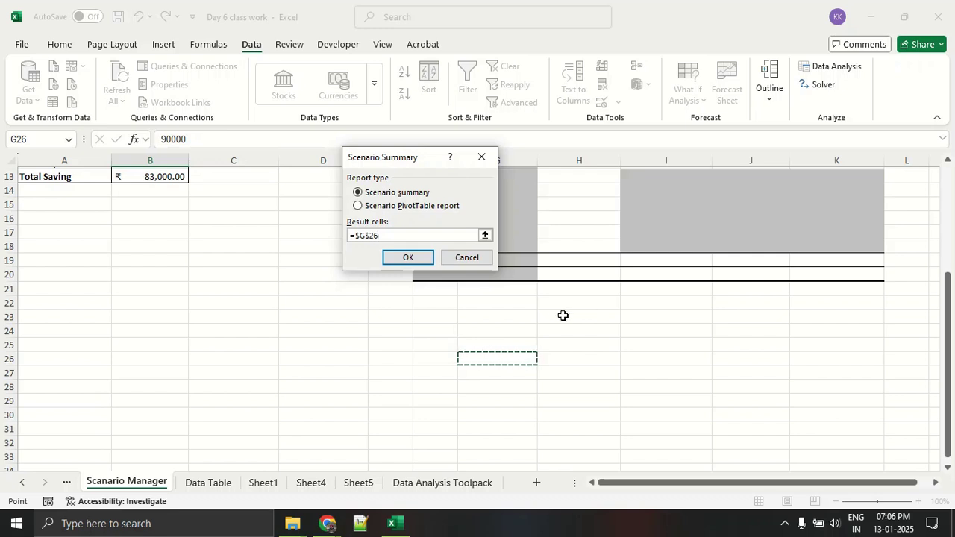
key("BackSpace")
key("BackSpace")
key("BackSpace")
key("BackSpace")
key("BackSpace")
Step: Set the Total Saving cell B13 as the result cell and generate the scenario summary report
left_click(182, 179)
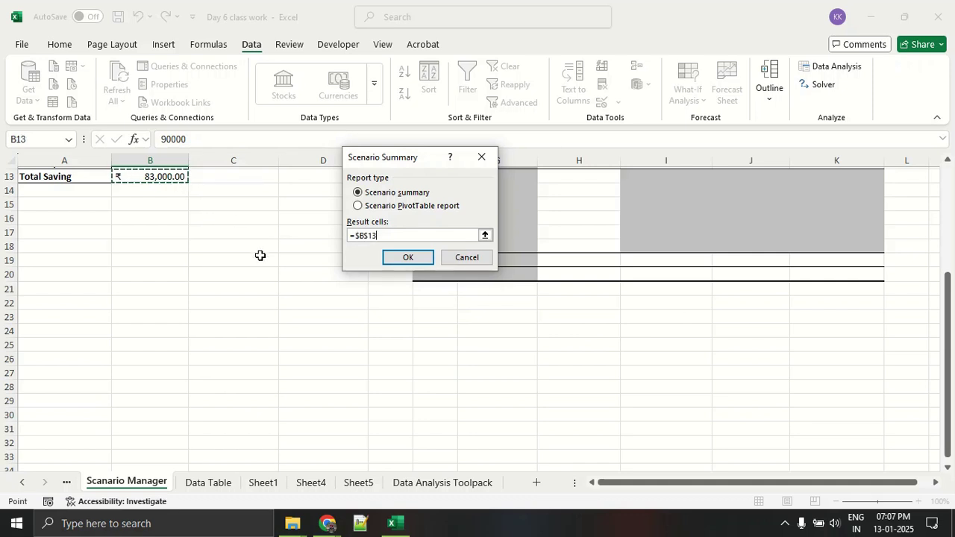
scroll(232, 256, "up", 1)
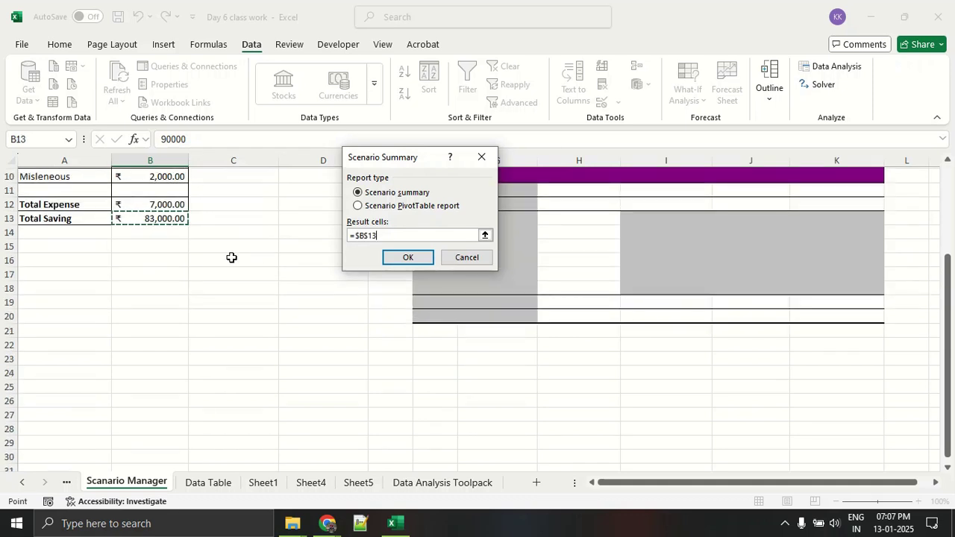
left_click(406, 258)
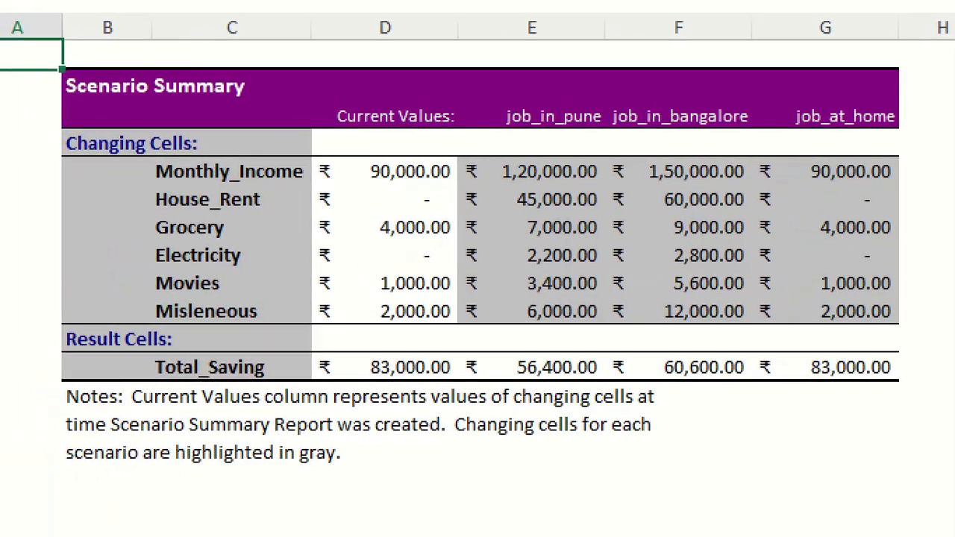
Step: Examine the summary's Current Values column and compare Monthly_Income across job_in_pune, job_in_bangalore and job_at_home
left_click(118, 351)
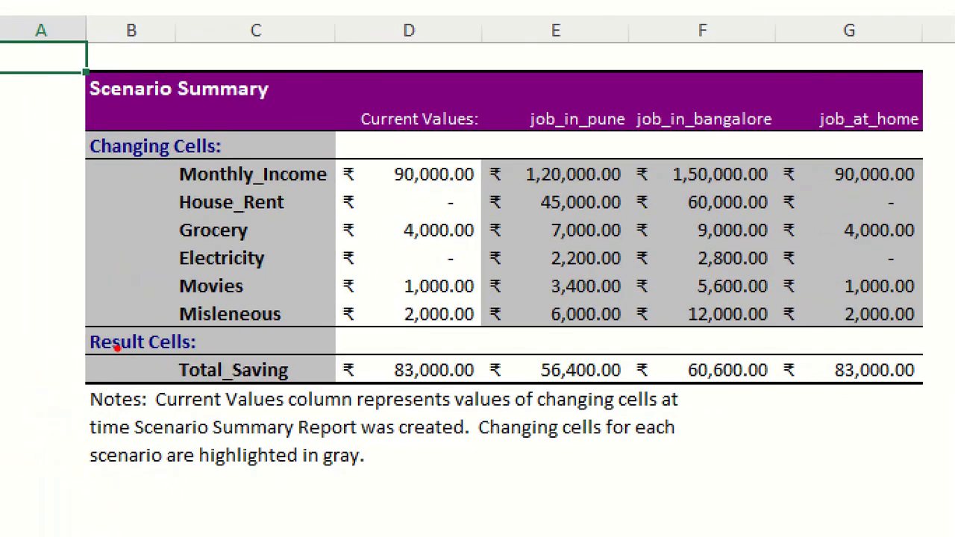
mouse_move(495, 188)
left_mouse_down()
mouse_move(474, 122)
mouse_move(357, 313)
mouse_move(494, 179)
mouse_move(484, 166)
left_mouse_up()
key("Escape")
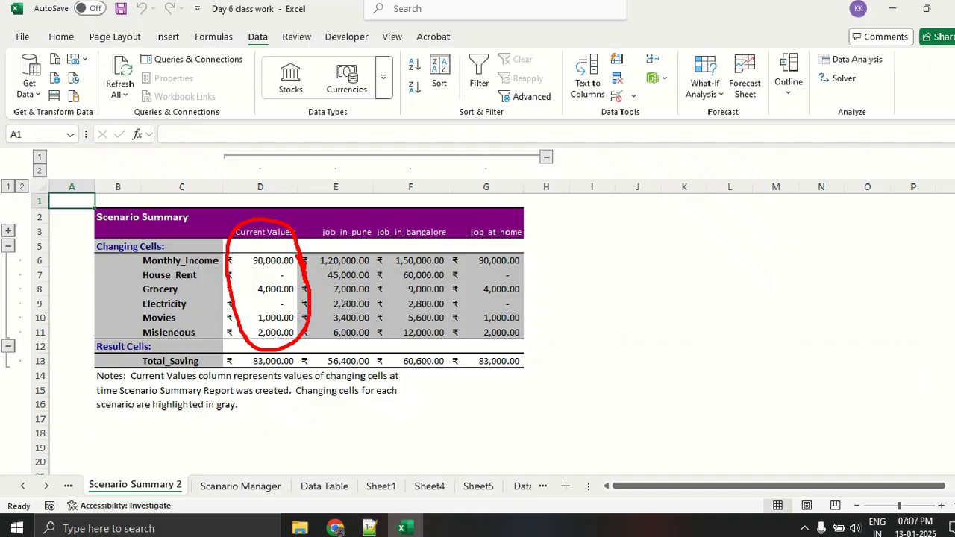
key("ctrl+1")
left_click(227, 319)
left_click_drag(403, 178, 560, 169)
left_click_drag(67, 222, 259, 223)
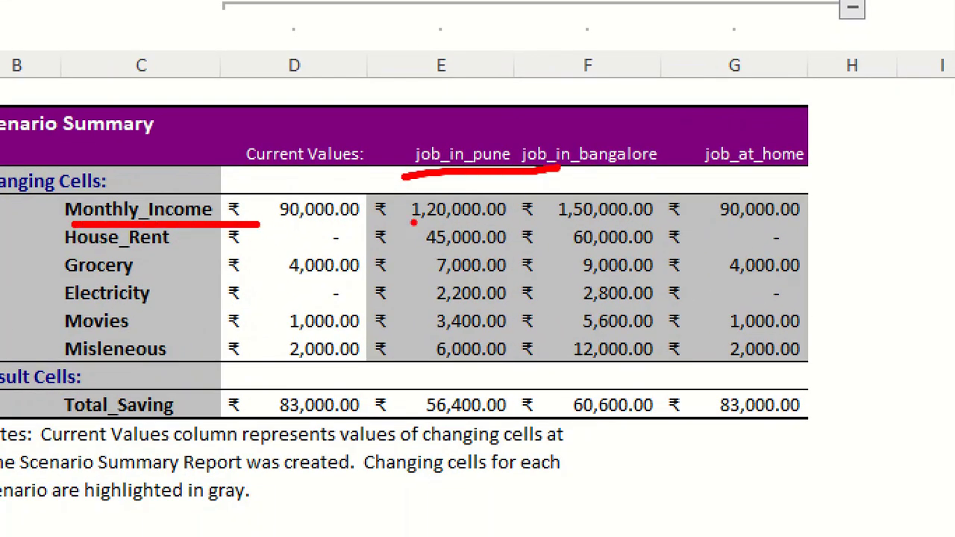
left_click_drag(394, 222, 495, 223)
left_click_drag(566, 171, 675, 169)
left_click_drag(565, 233, 646, 231)
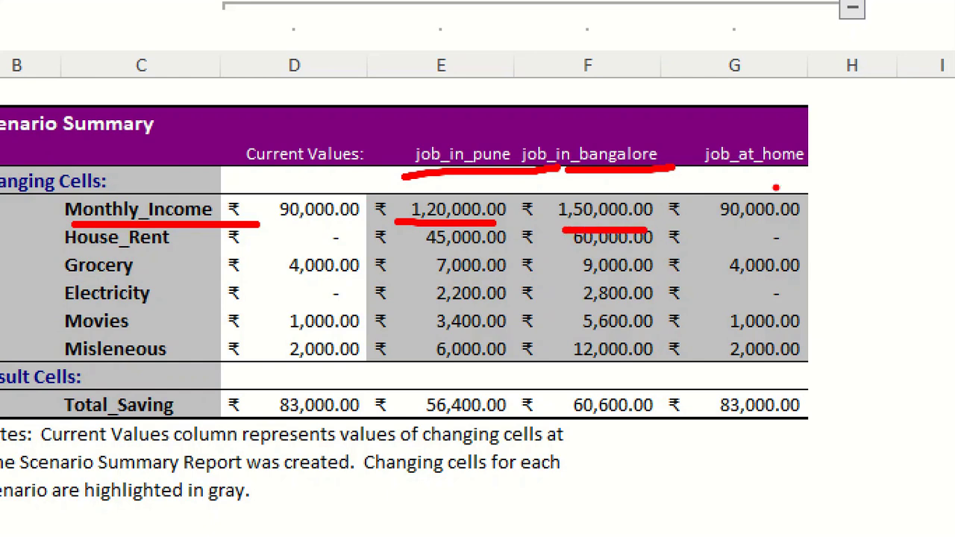
left_click_drag(690, 180, 840, 179)
left_click_drag(691, 230, 821, 221)
Step: Compare the expense rows and Total_Saving across the three scenarios in the summary report
left_click_drag(24, 252, 818, 249)
left_click_drag(71, 290, 913, 288)
left_click_drag(46, 336, 937, 327)
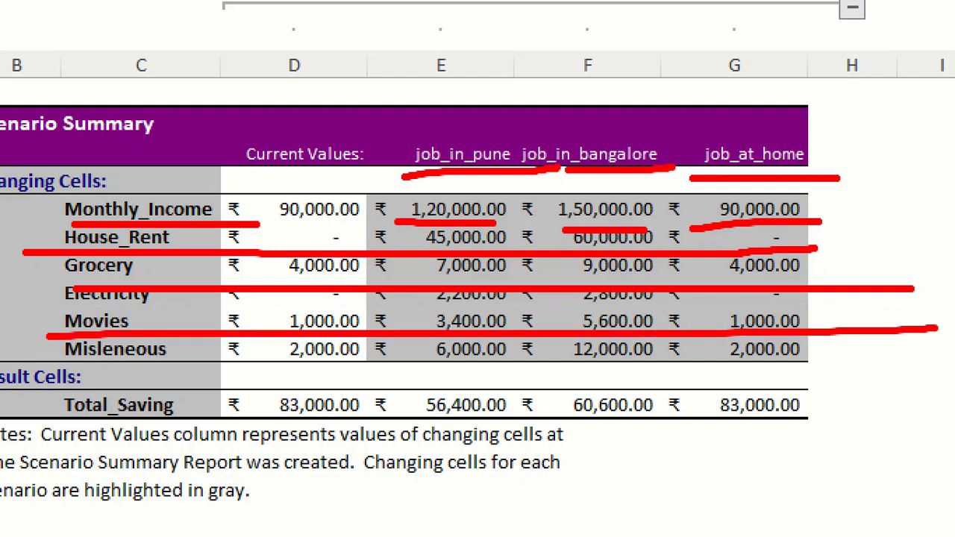
left_click_drag(42, 419, 888, 410)
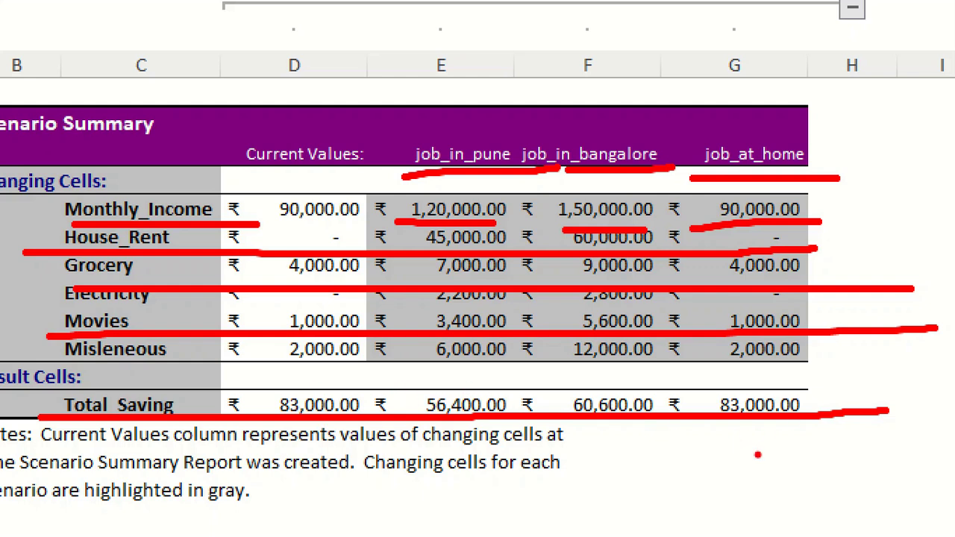
mouse_move(835, 394)
left_mouse_down()
mouse_move(800, 368)
mouse_move(698, 402)
mouse_move(845, 395)
left_mouse_up()
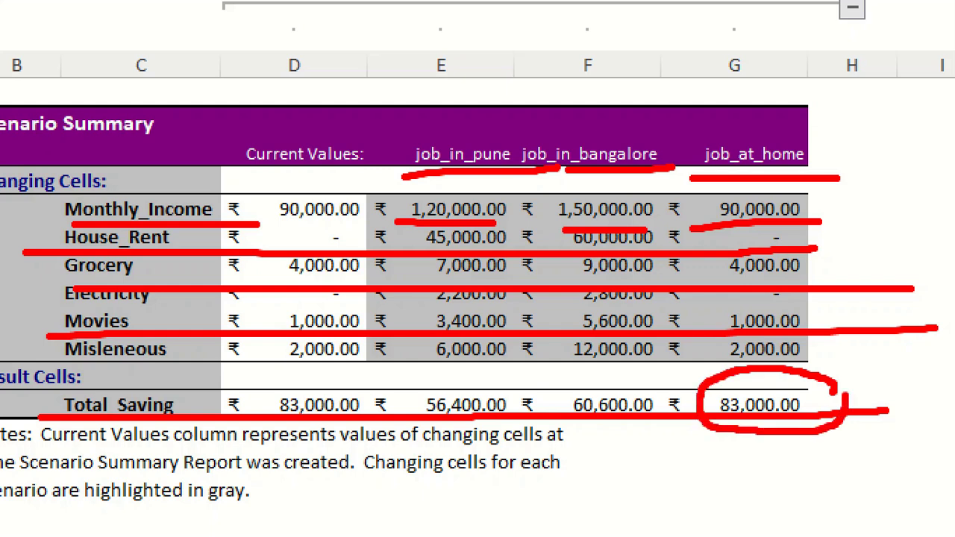
left_click_drag(733, 103, 847, 66)
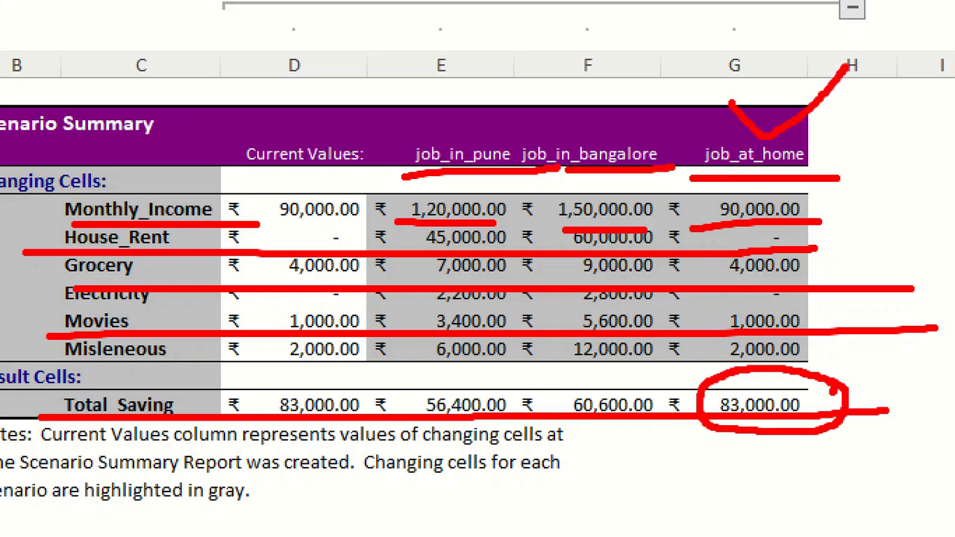
key("Escape")
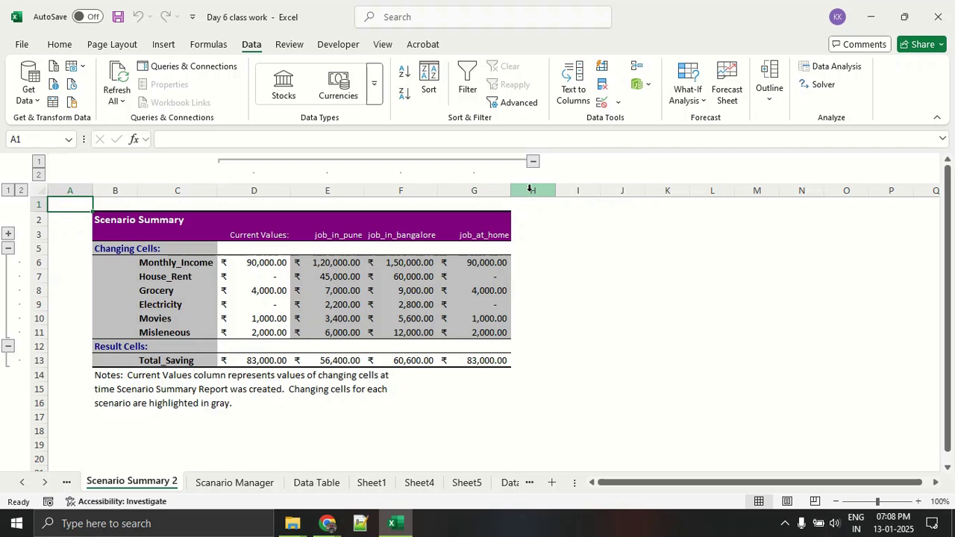
Step: Switch to the Google Meet call and look through the list of contributors and their reactions
key("alt+Tab")
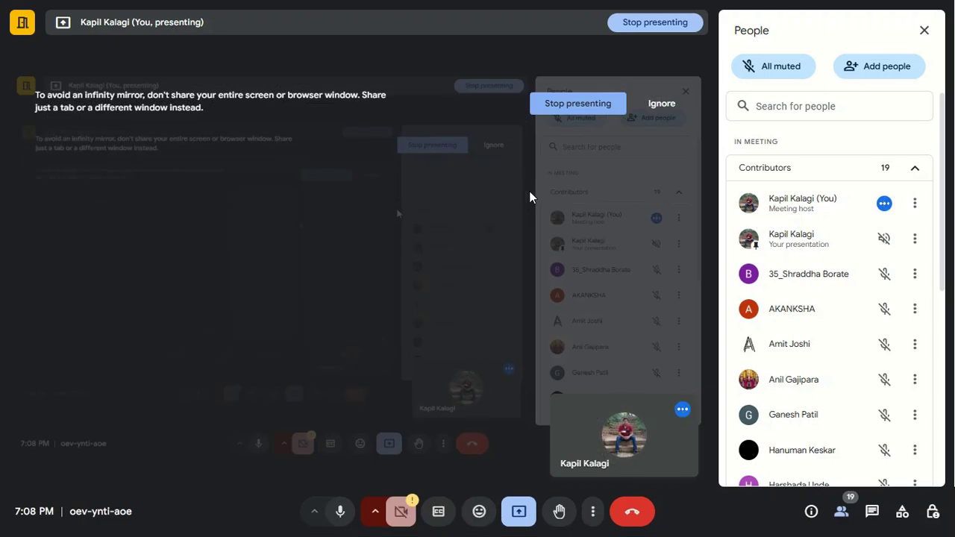
left_click(915, 168)
left_click(917, 169)
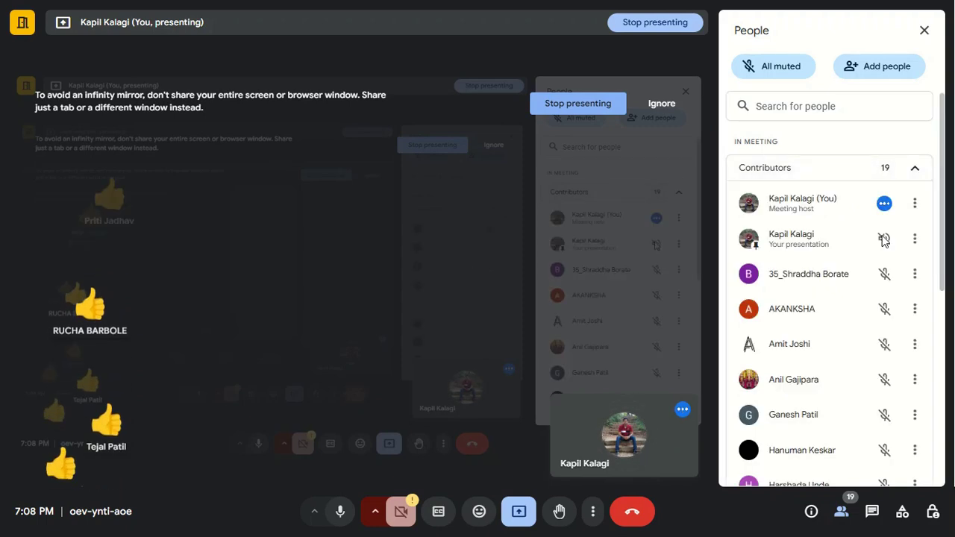
scroll(884, 239, "down", 5)
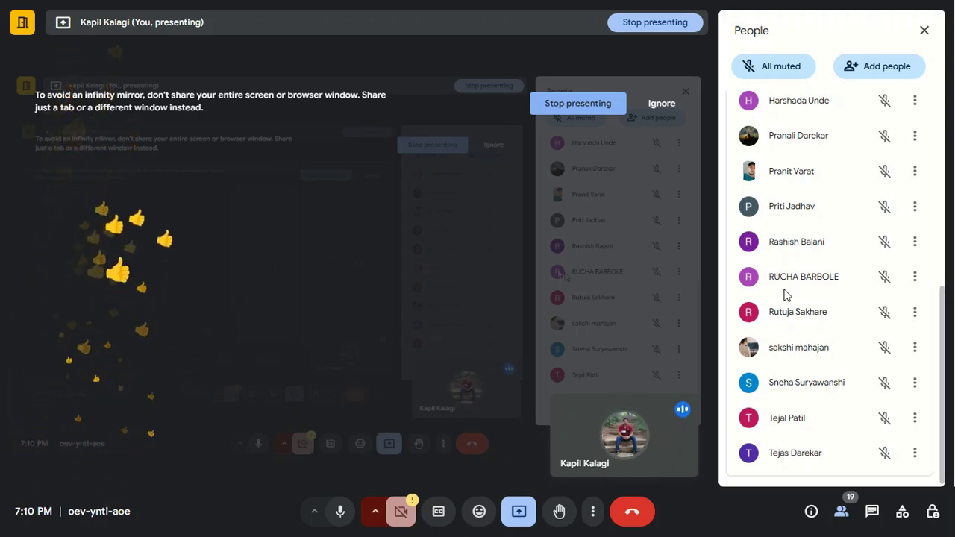
scroll(784, 291, "up", 2)
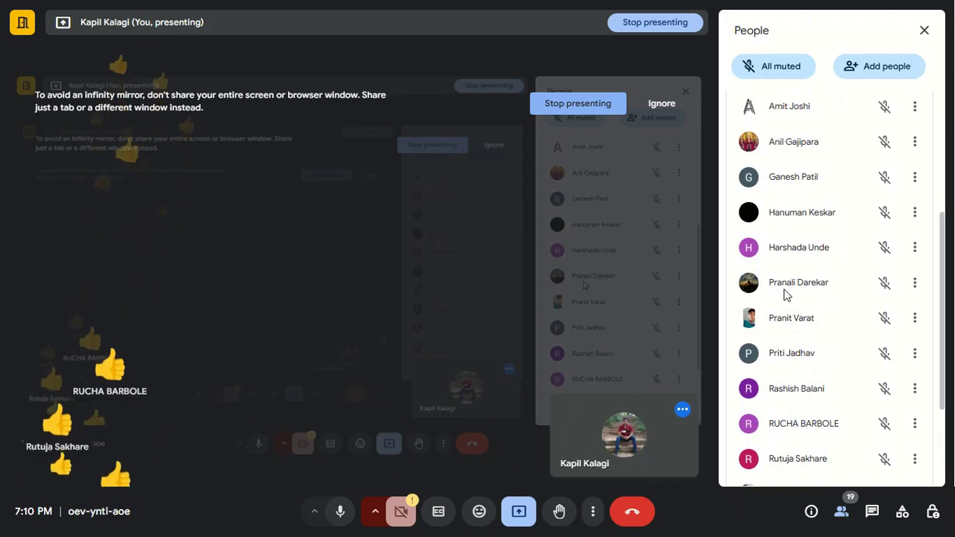
scroll(784, 294, "down", 1)
scroll(784, 295, "up", 1)
scroll(784, 295, "down", 3)
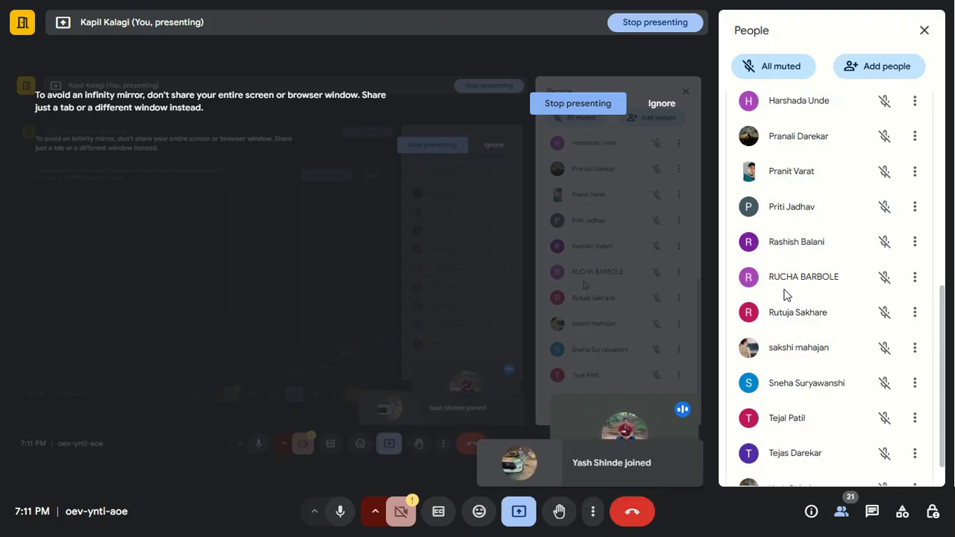
Step: Exit full-screen view and stop presenting the screen in the meeting
key("F11")
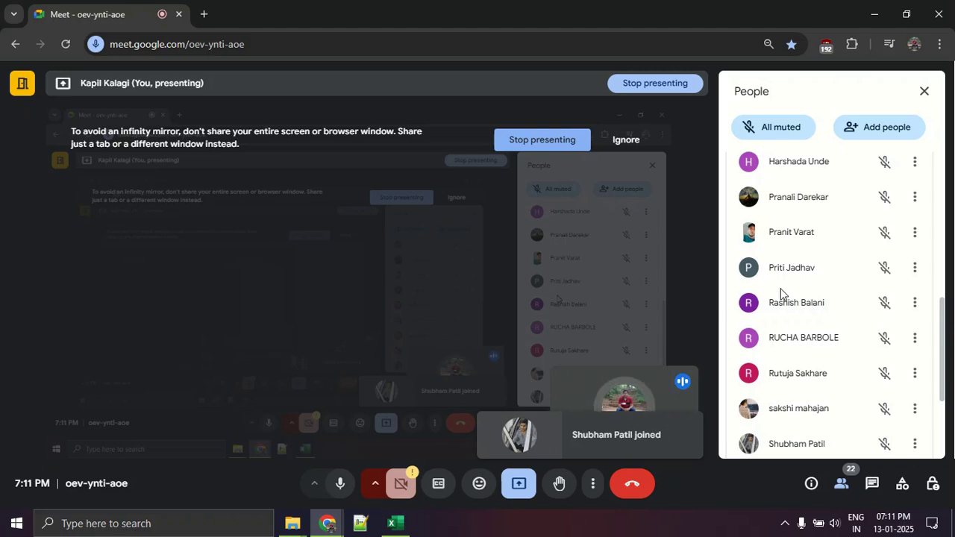
left_click(518, 484)
left_click(556, 442)
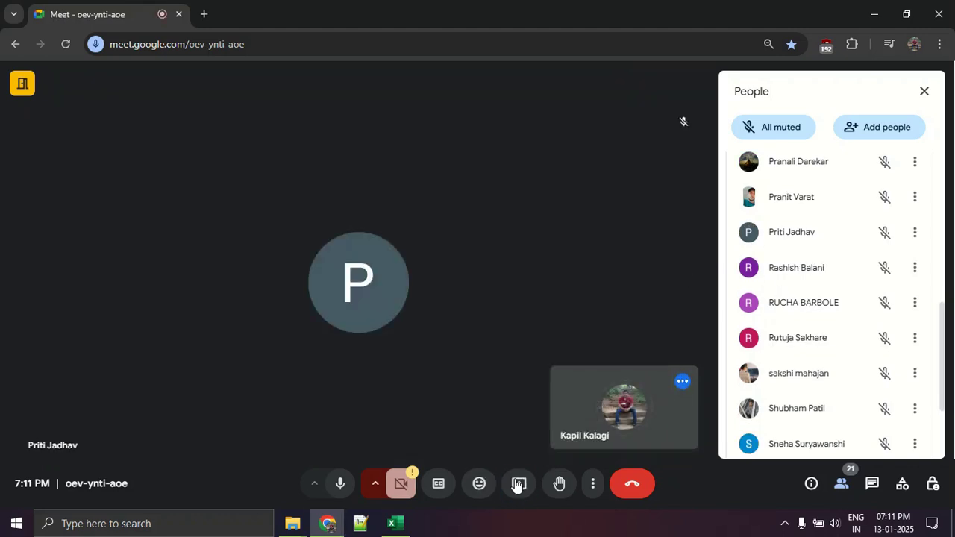
left_click(787, 524)
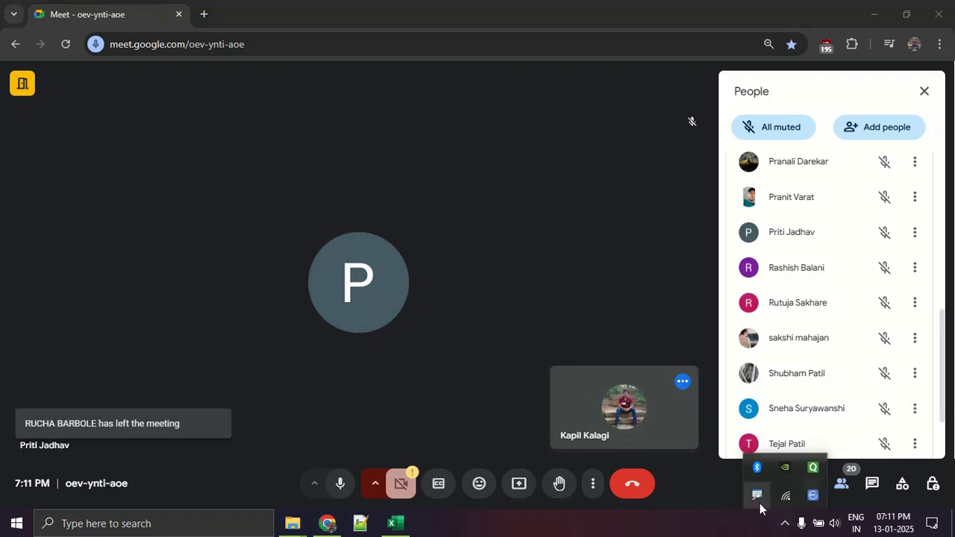
left_click(814, 496)
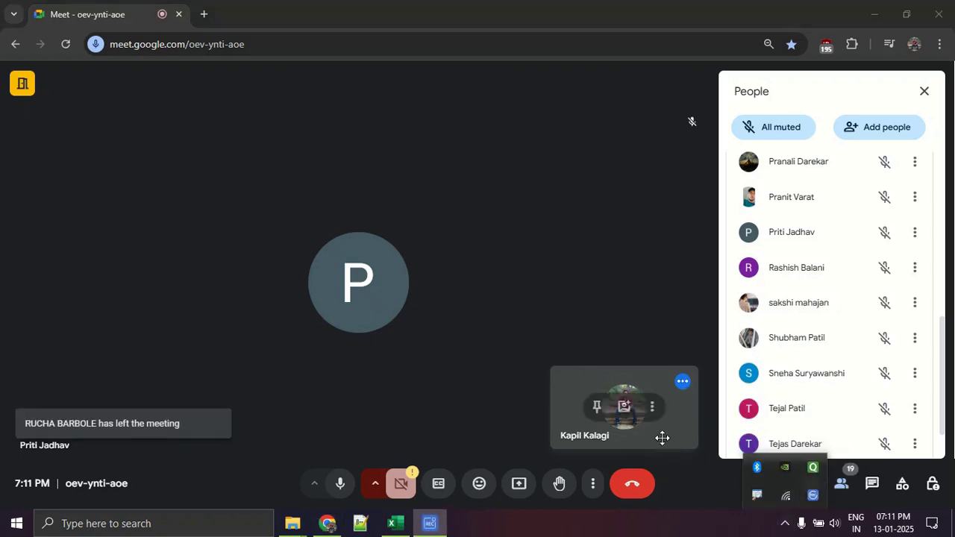